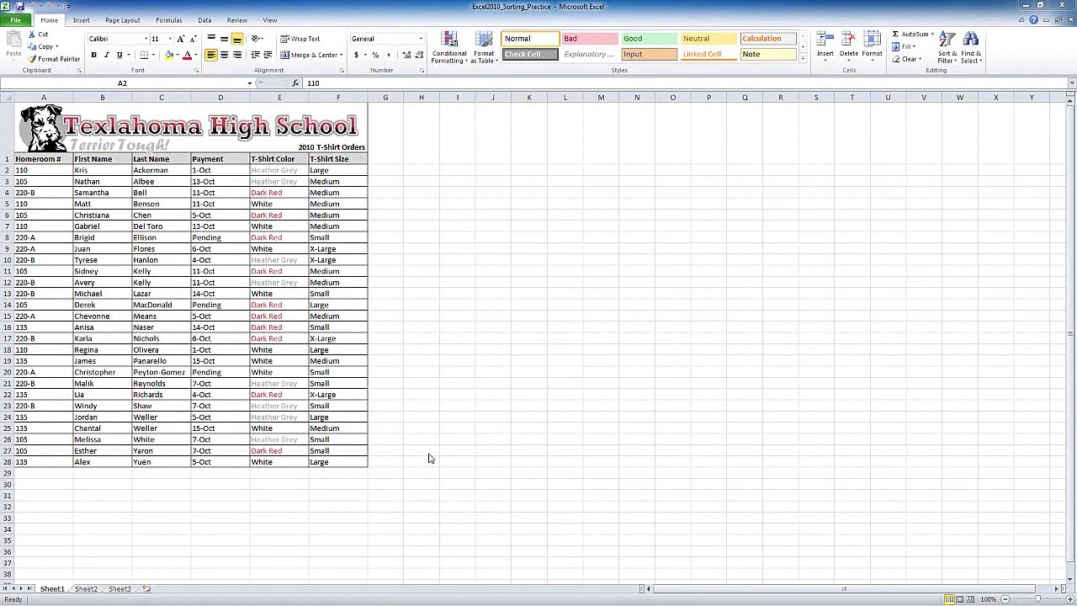
Select a few empty cells beside the T-Shirt Orders list, leaving rows 2–28 unsorted.
{"action": "left_click", "coordinate": [418, 394]}
{"action": "left_click", "coordinate": [429, 301]}
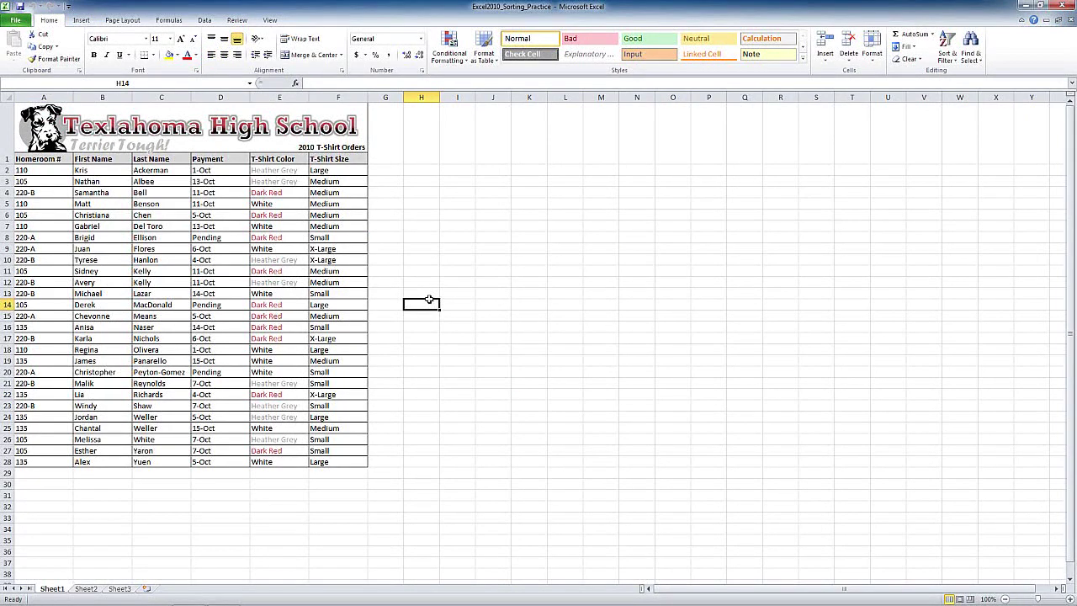
{"action": "left_click", "coordinate": [389, 261]}
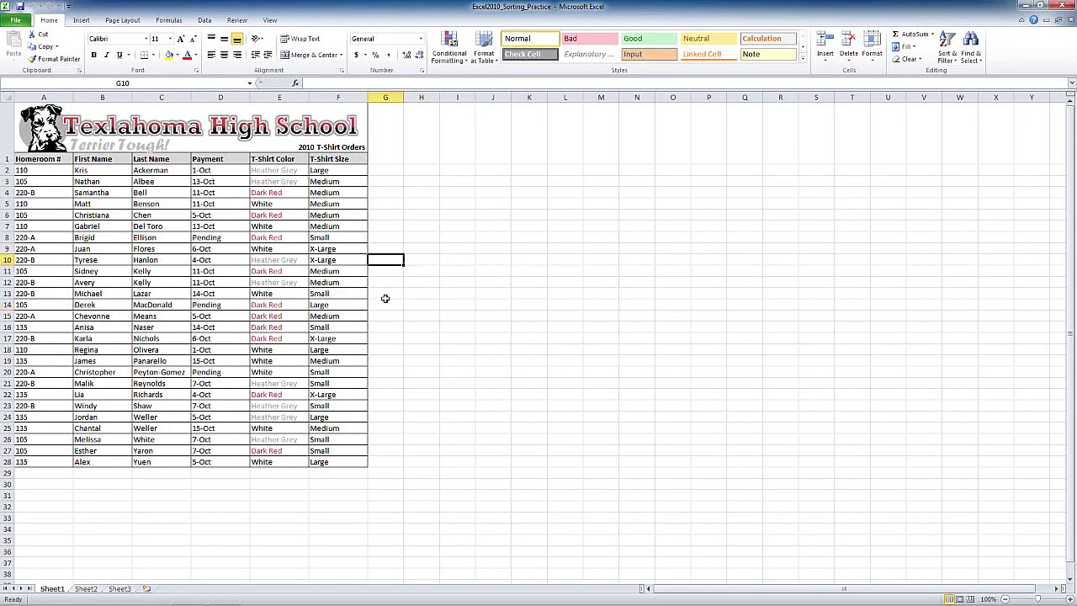
{"action": "left_click", "coordinate": [384, 371]}
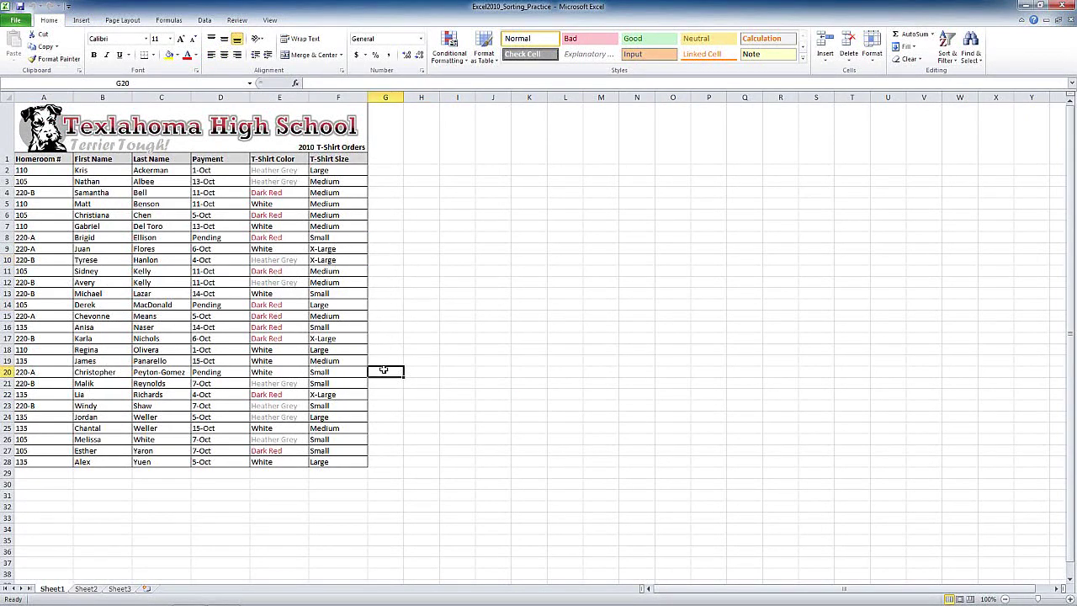
{"action": "left_click", "coordinate": [380, 449]}
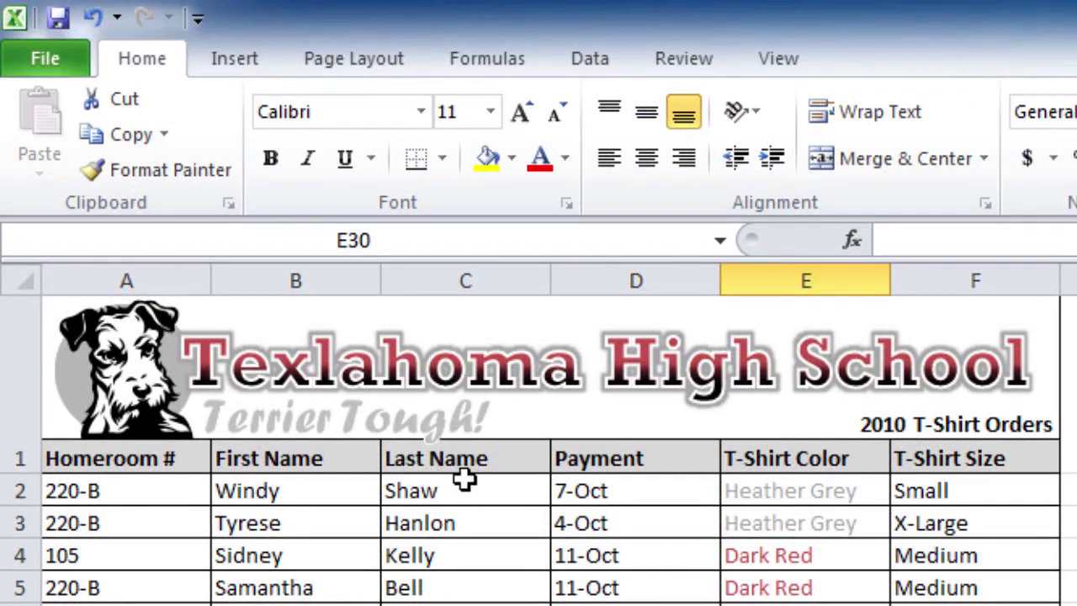
Select cell C2 in the Last Name column and bring up the Data tab's sort tools.
{"action": "left_click", "coordinate": [440, 494]}
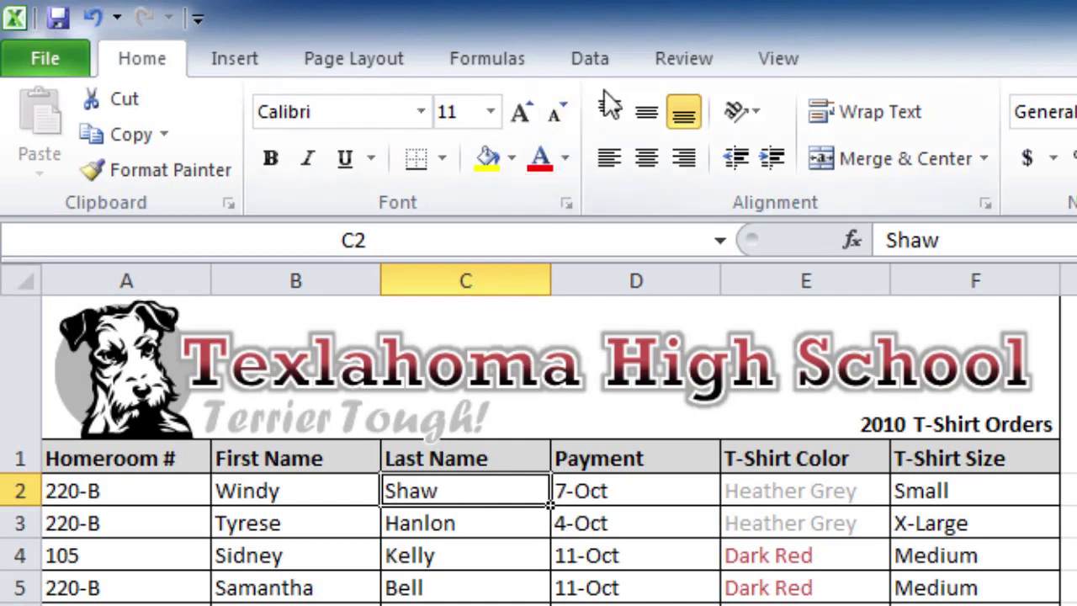
{"action": "left_click", "coordinate": [591, 58]}
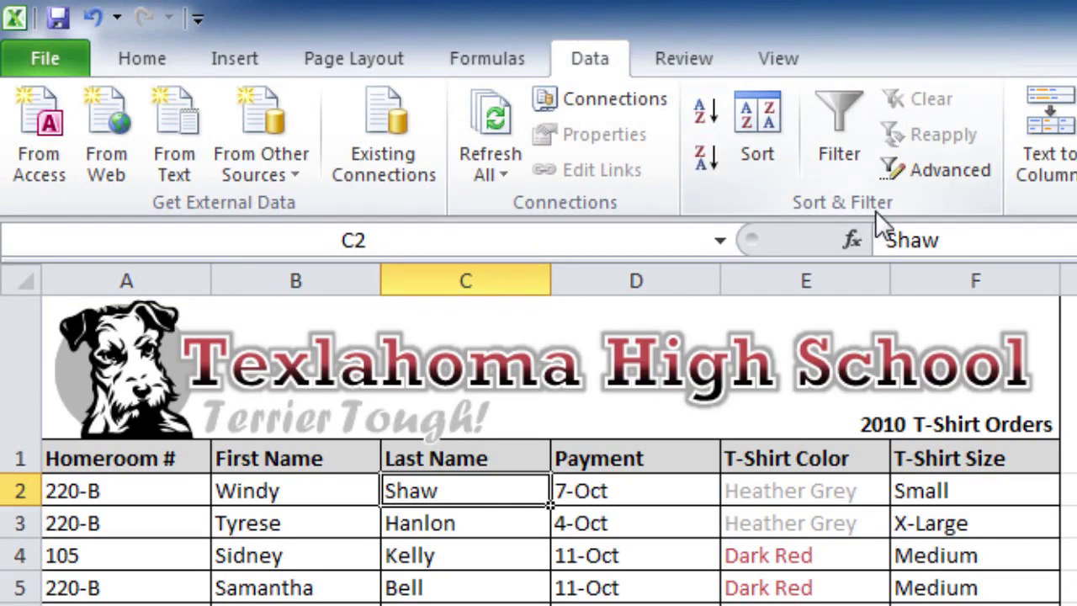
Sort the orders A to Z by last name so Ackerman, Albee and Bell come first.
{"action": "left_click", "coordinate": [717, 110]}
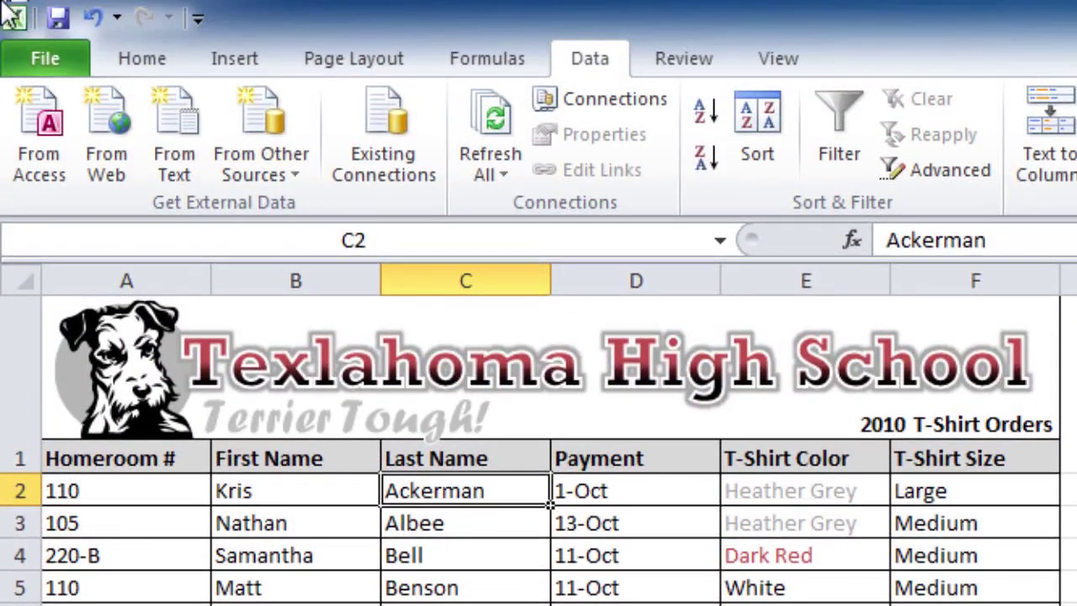
{"action": "left_click", "coordinate": [126, 57]}
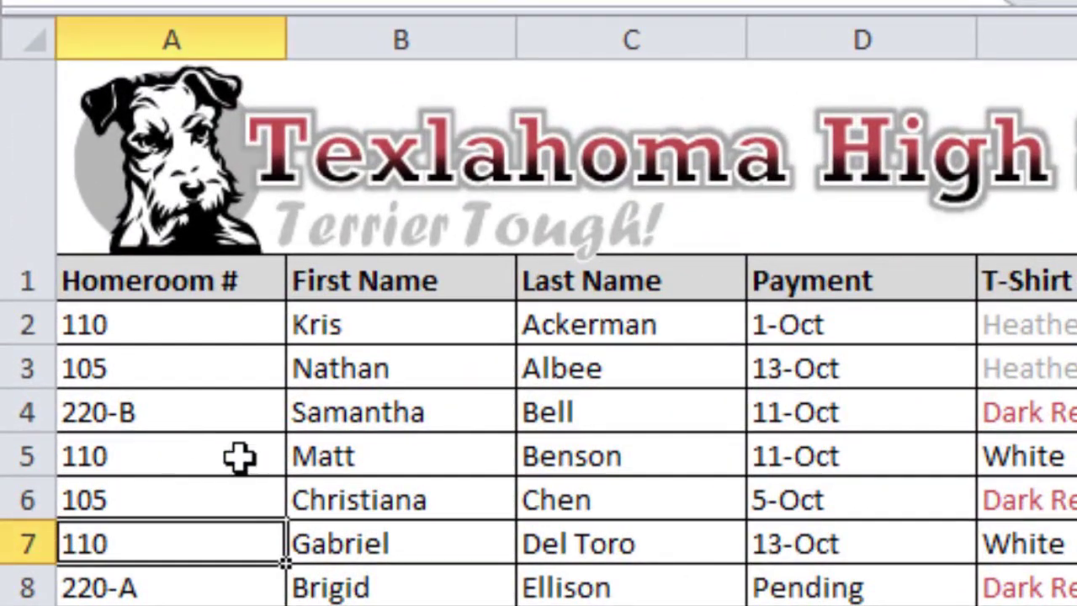
Sort the orders by Homeroom # ascending from cell A4, so homeroom 105 comes first.
{"action": "left_click", "coordinate": [163, 411]}
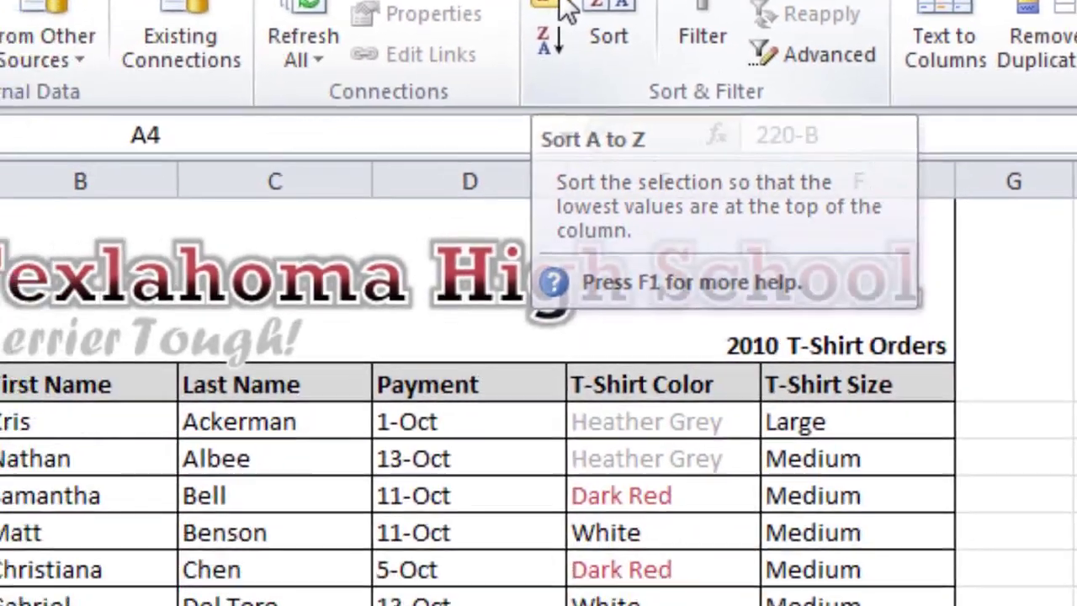
{"action": "left_click", "coordinate": [372, 153]}
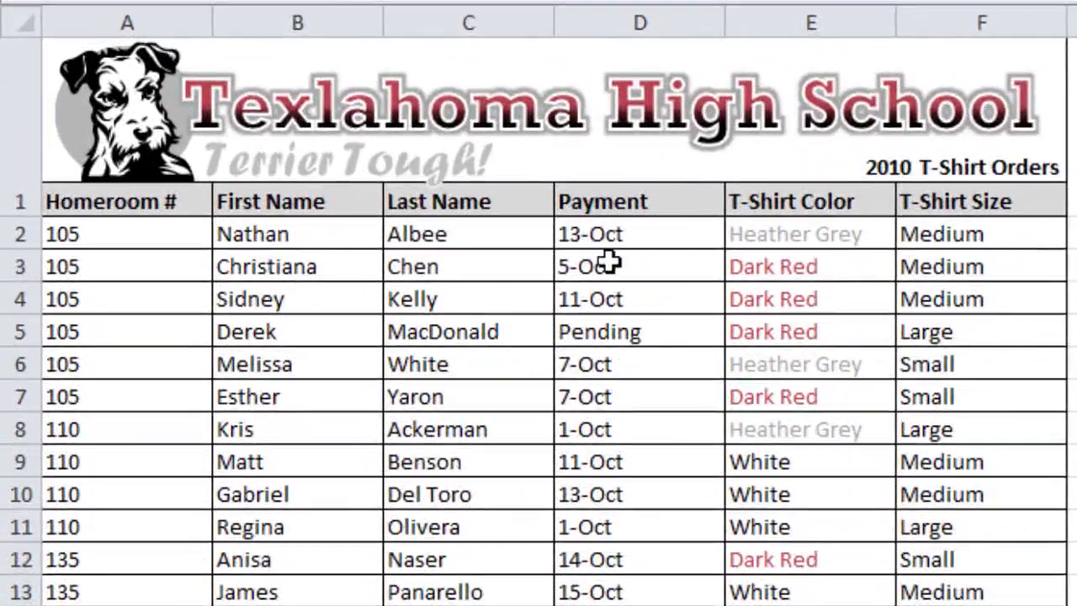
Sort the Payment dates newest to oldest, then select a cell in the T-Shirt Size column.
{"action": "left_click", "coordinate": [630, 300]}
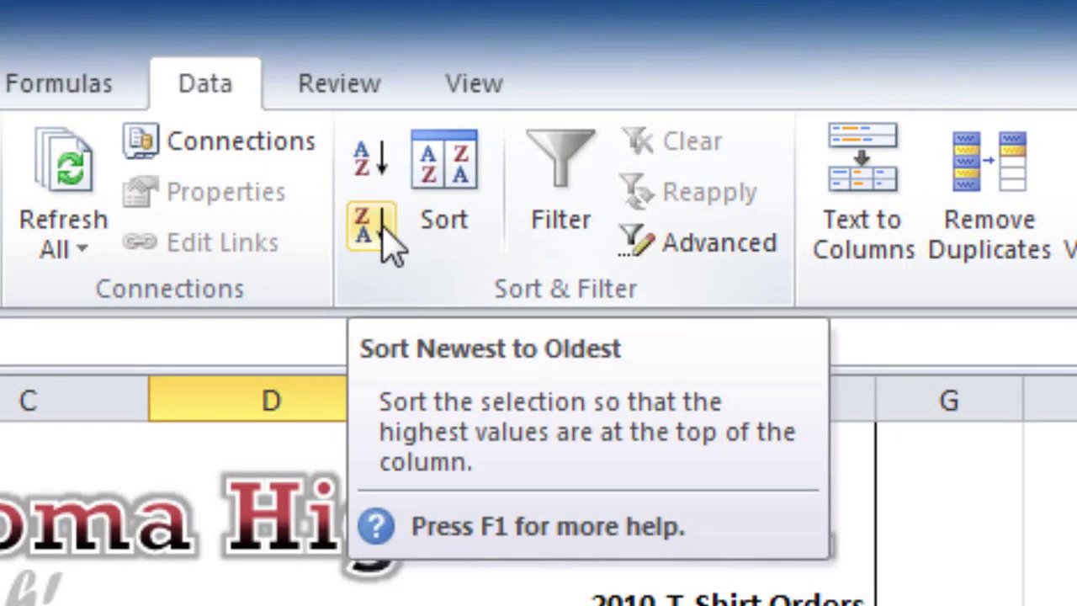
{"action": "left_click", "coordinate": [371, 225]}
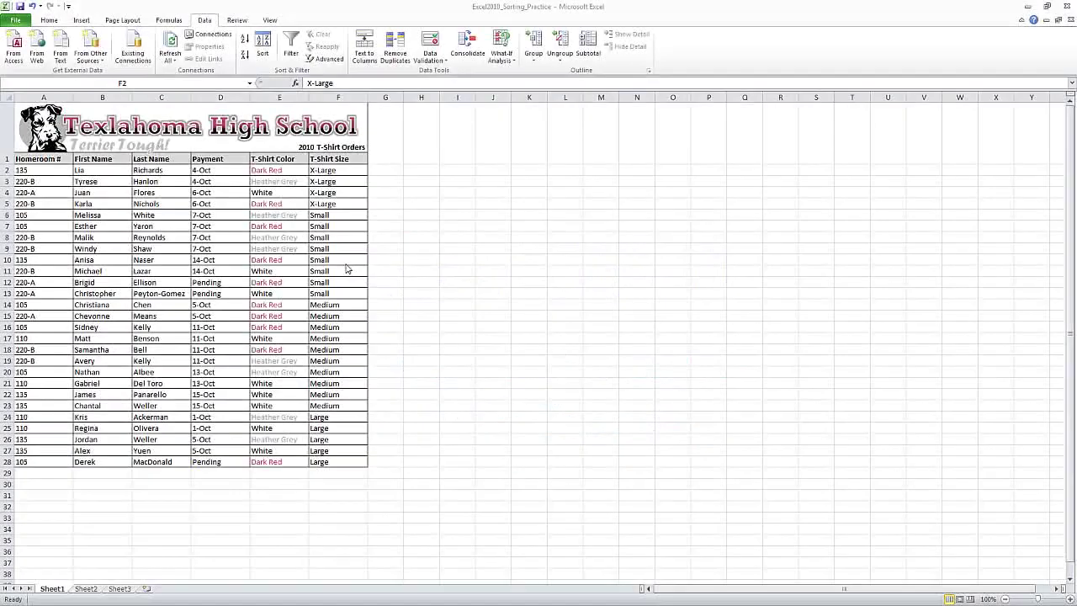
{"action": "left_click", "coordinate": [330, 182]}
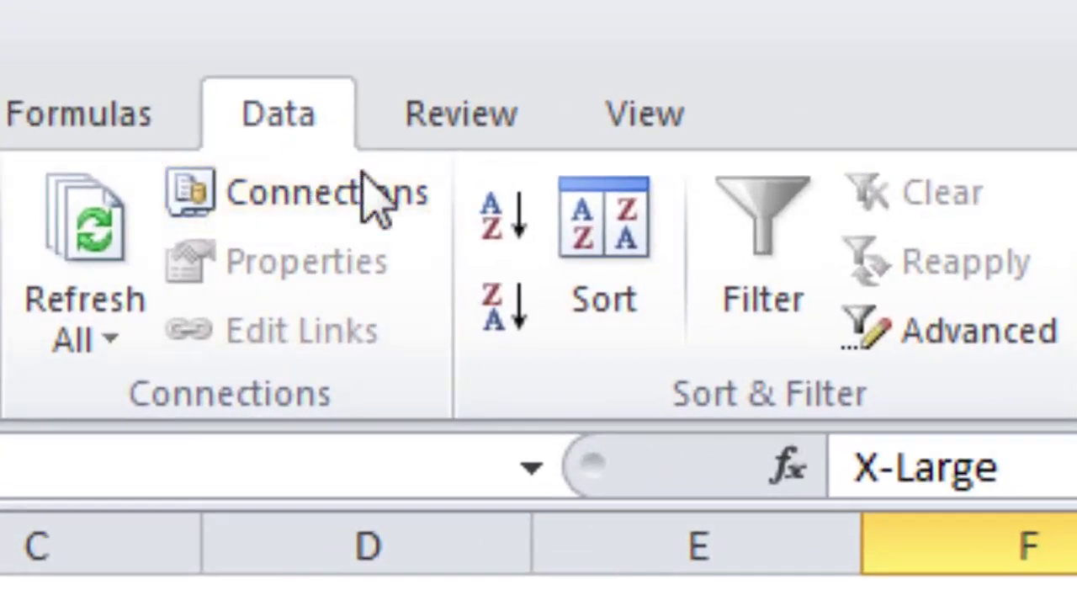
Open the Sort dialog with one level on T-Shirt Size, sorted on Values.
{"action": "left_click", "coordinate": [618, 264]}
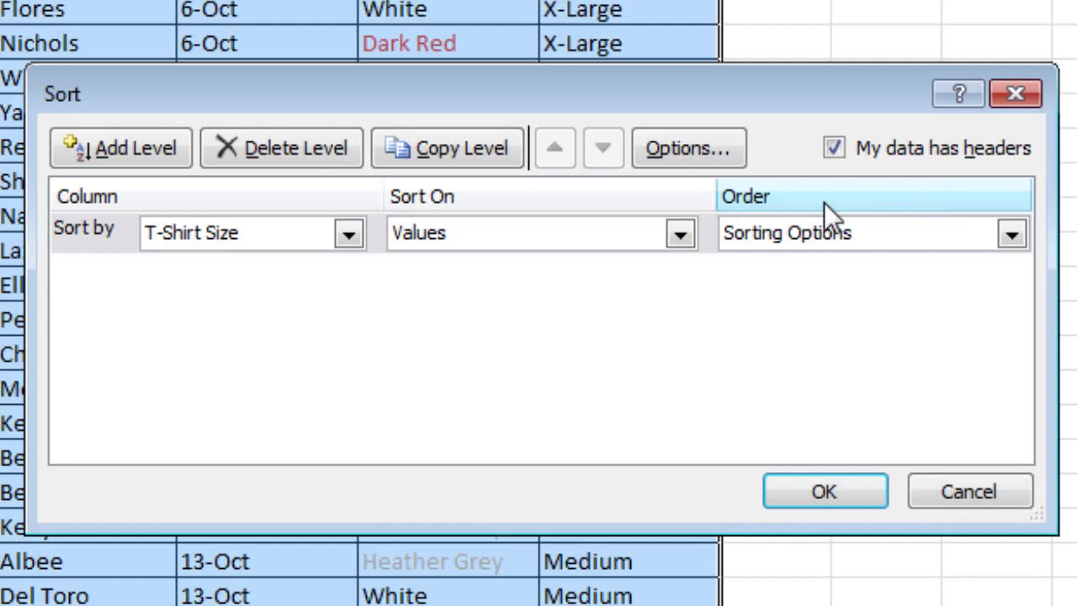
Sort T-Shirt Size by the custom list order Small, Medium, Large, X-Large.
{"action": "left_click", "coordinate": [1007, 233]}
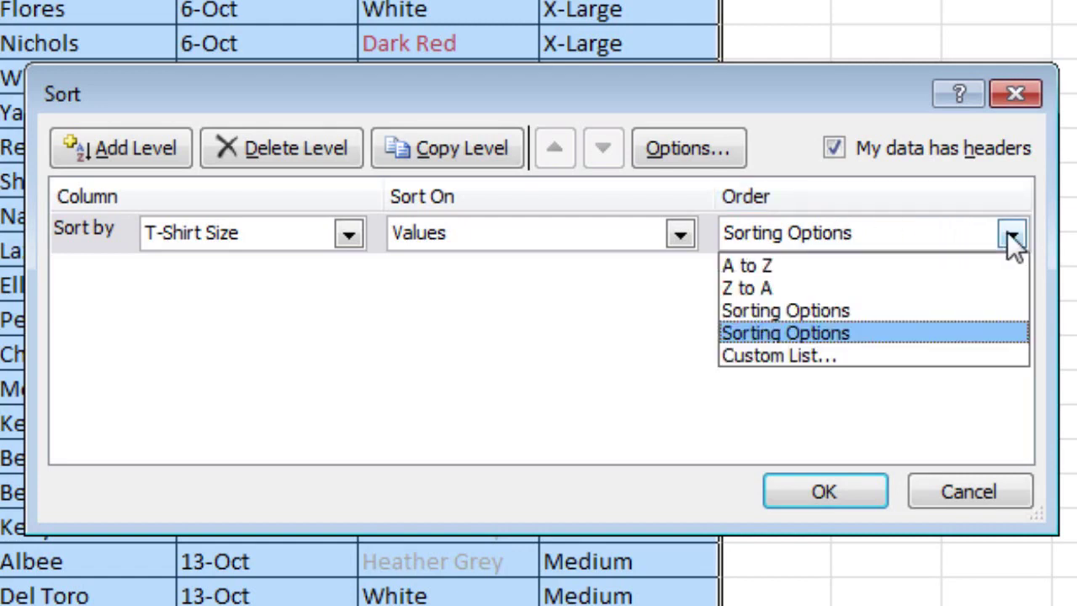
{"action": "left_click", "coordinate": [844, 356]}
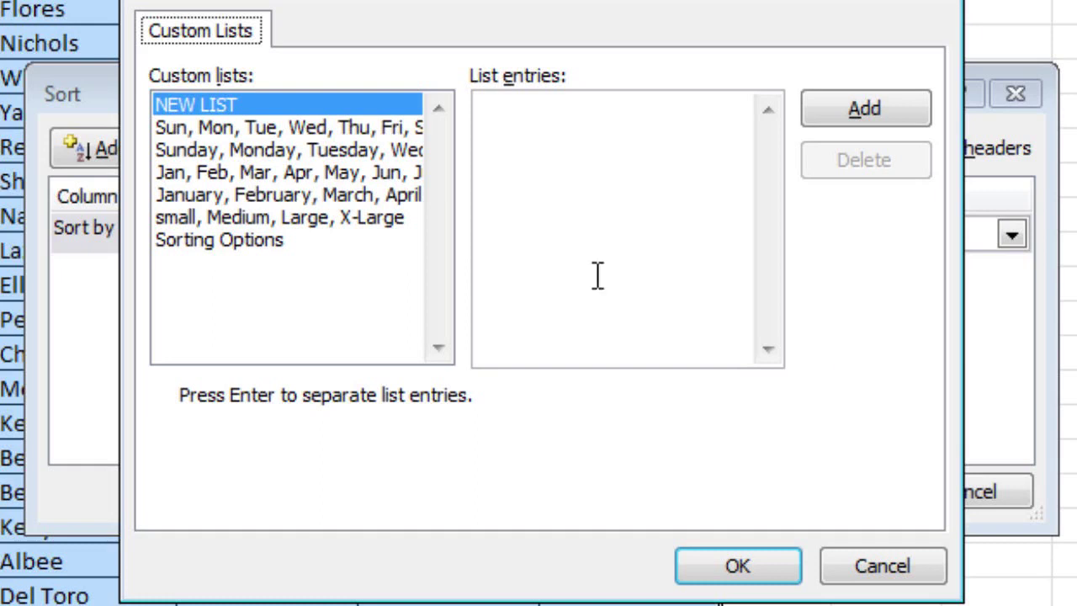
{"action": "left_click", "coordinate": [218, 102]}
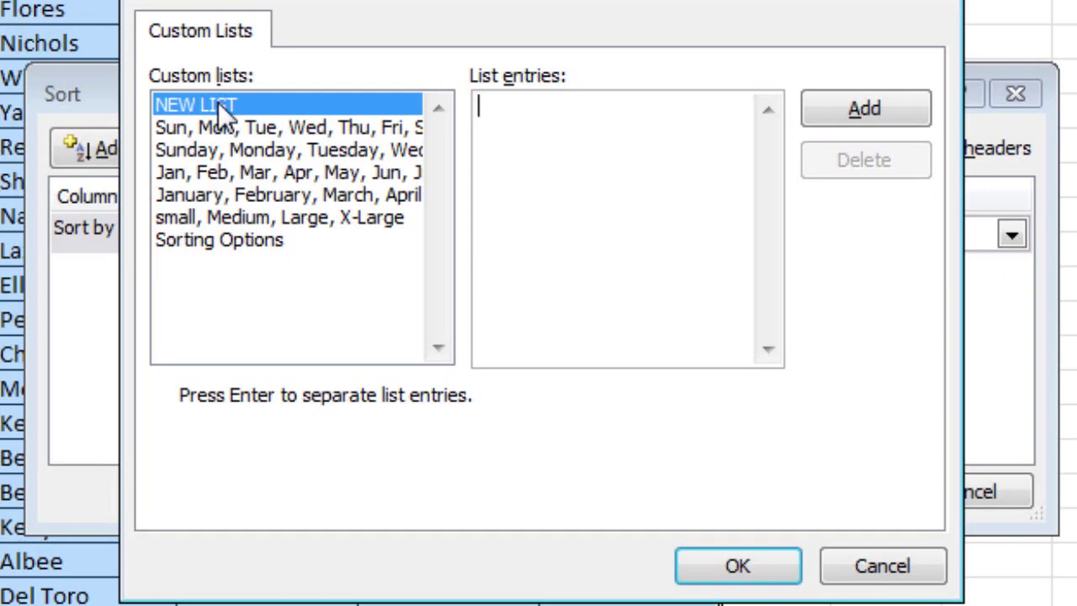
{"action": "left_click", "coordinate": [255, 218]}
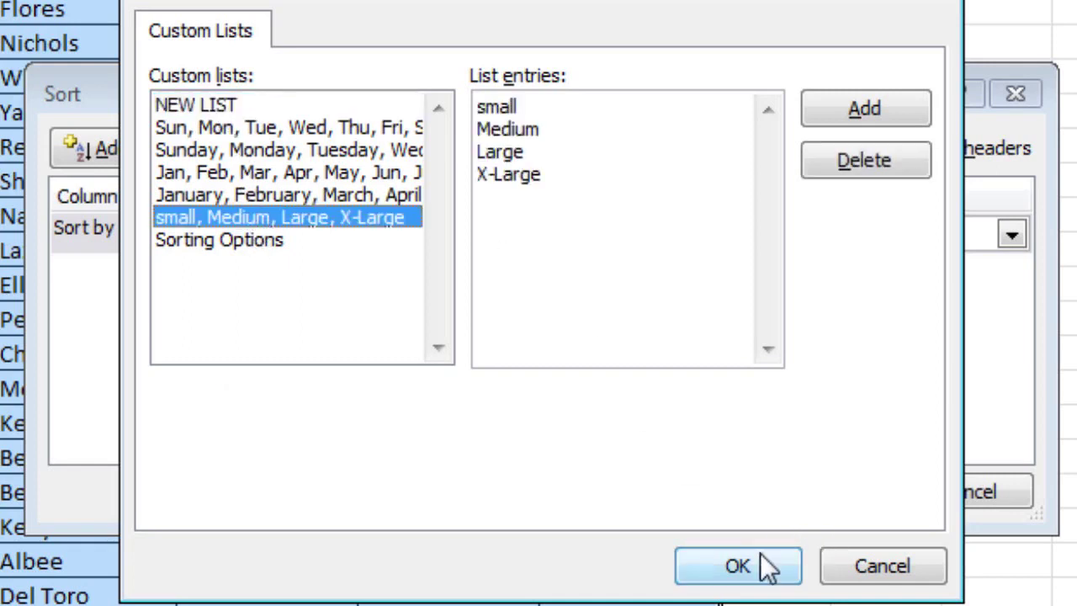
{"action": "left_click", "coordinate": [713, 560]}
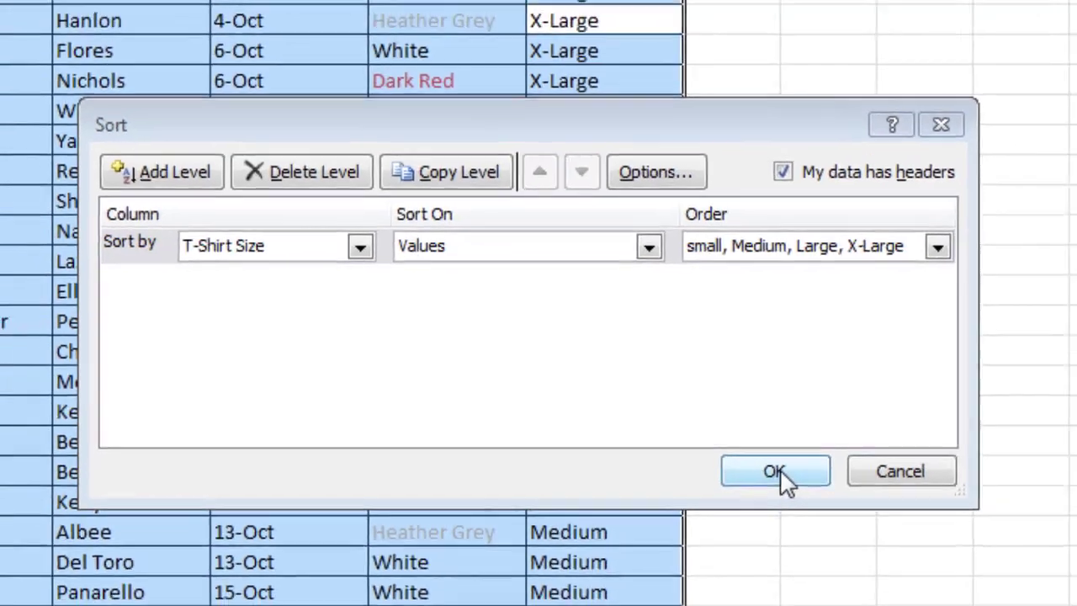
{"action": "left_click", "coordinate": [828, 493]}
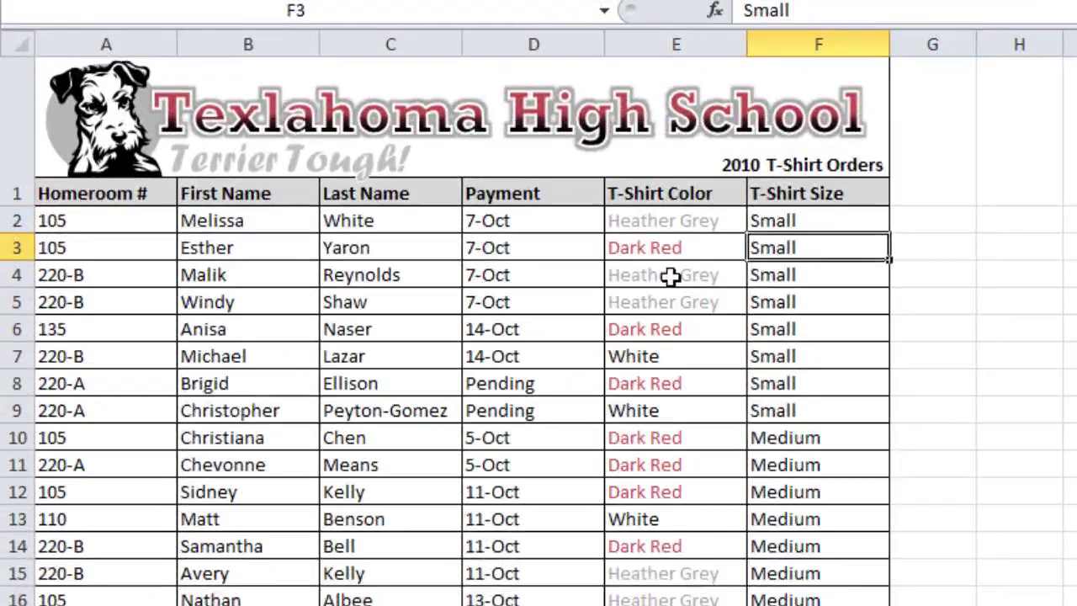
{"action": "left_click", "coordinate": [384, 199]}
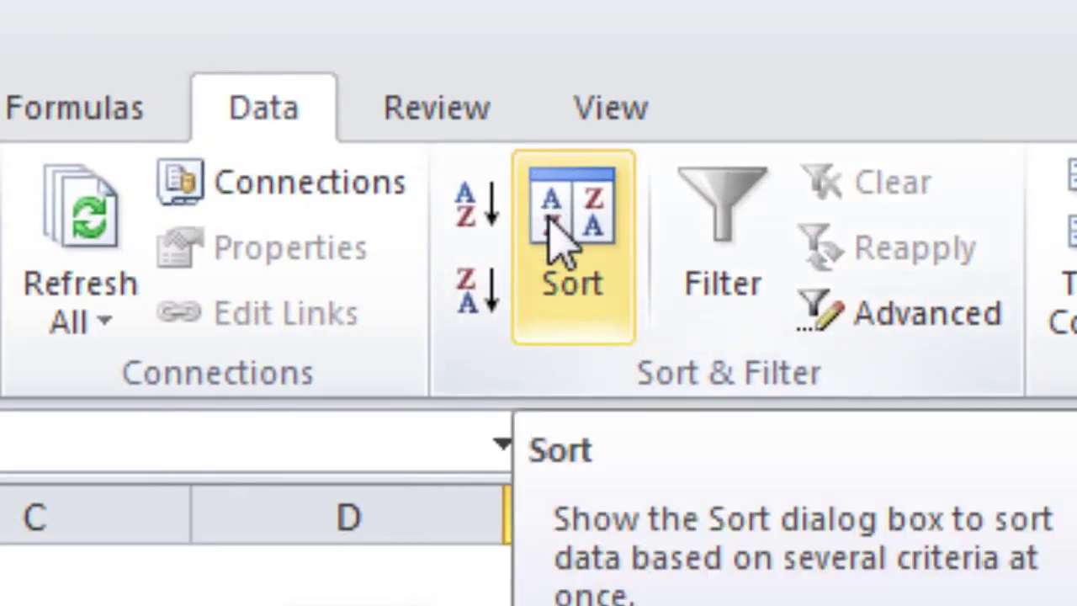
Sort T-Shirt Size on Font Color with Automatic-coloured entries placed On Bottom.
{"action": "left_click", "coordinate": [551, 225]}
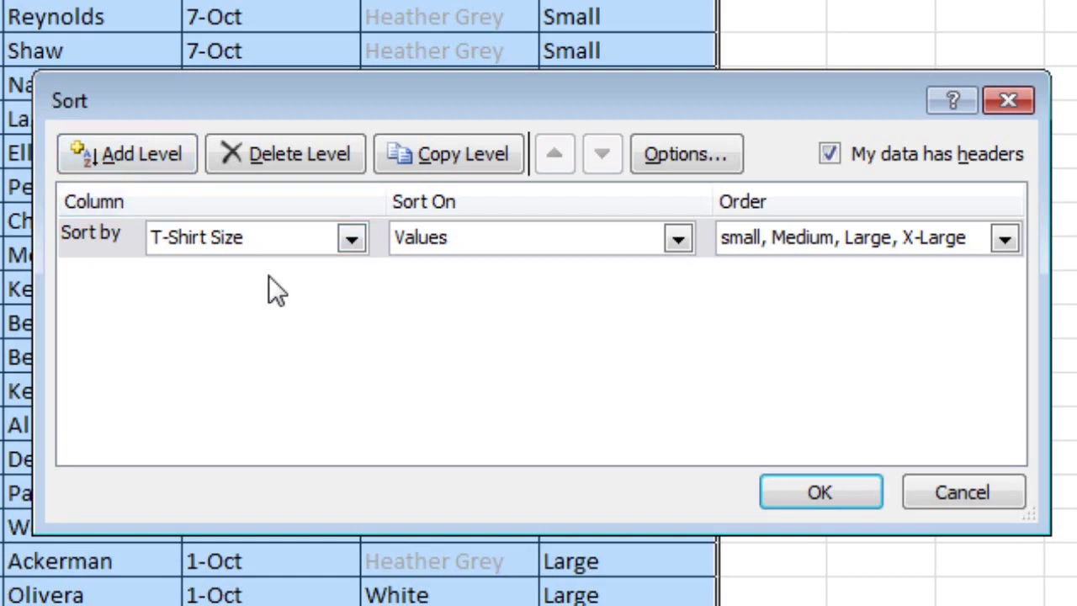
{"action": "left_click", "coordinate": [677, 240]}
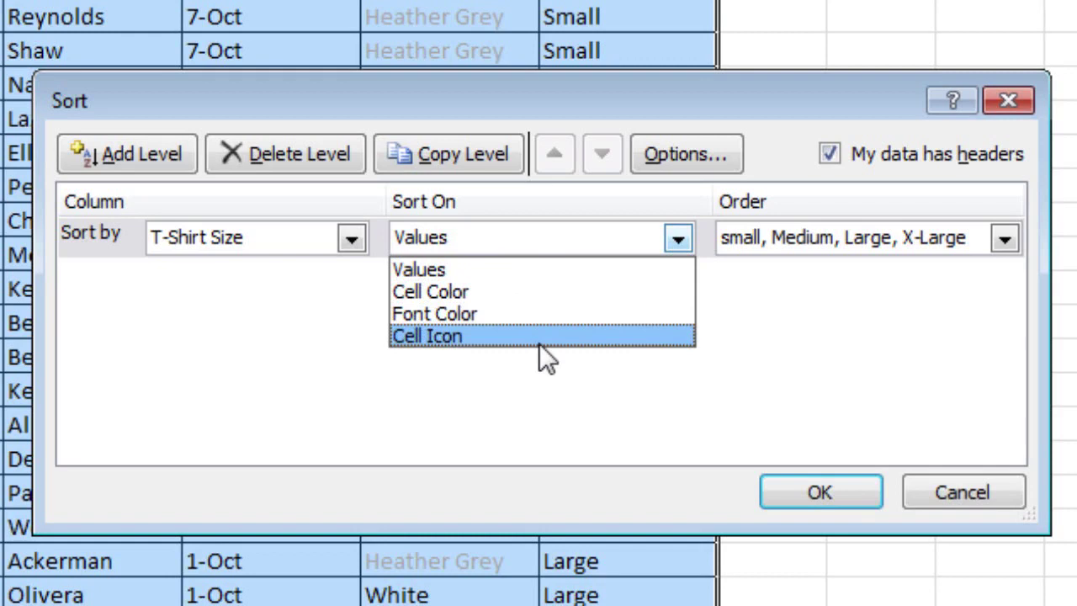
{"action": "left_click", "coordinate": [543, 315]}
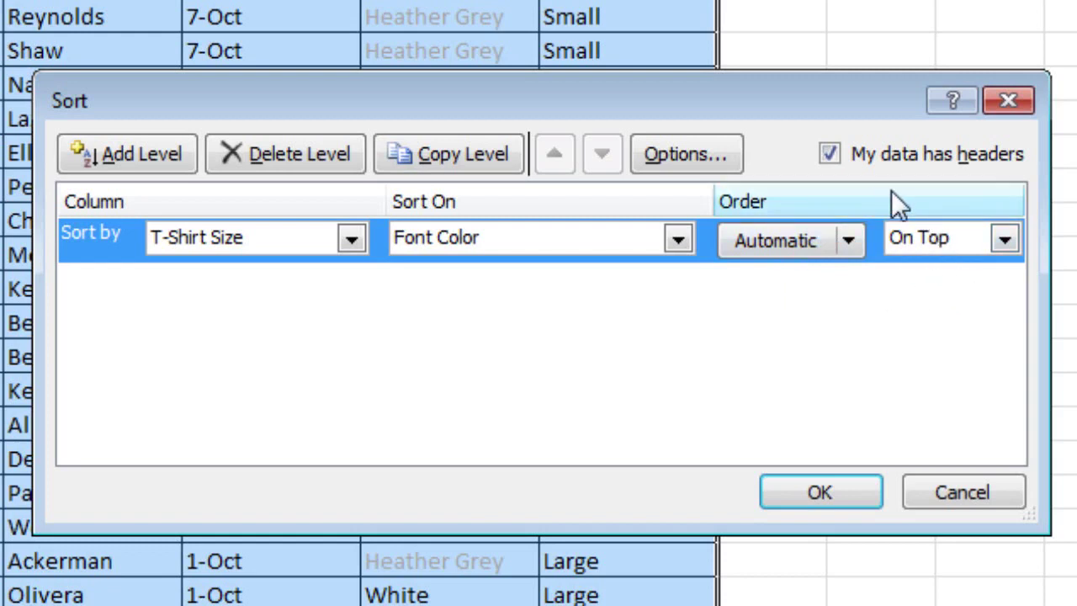
{"action": "left_click", "coordinate": [1003, 241]}
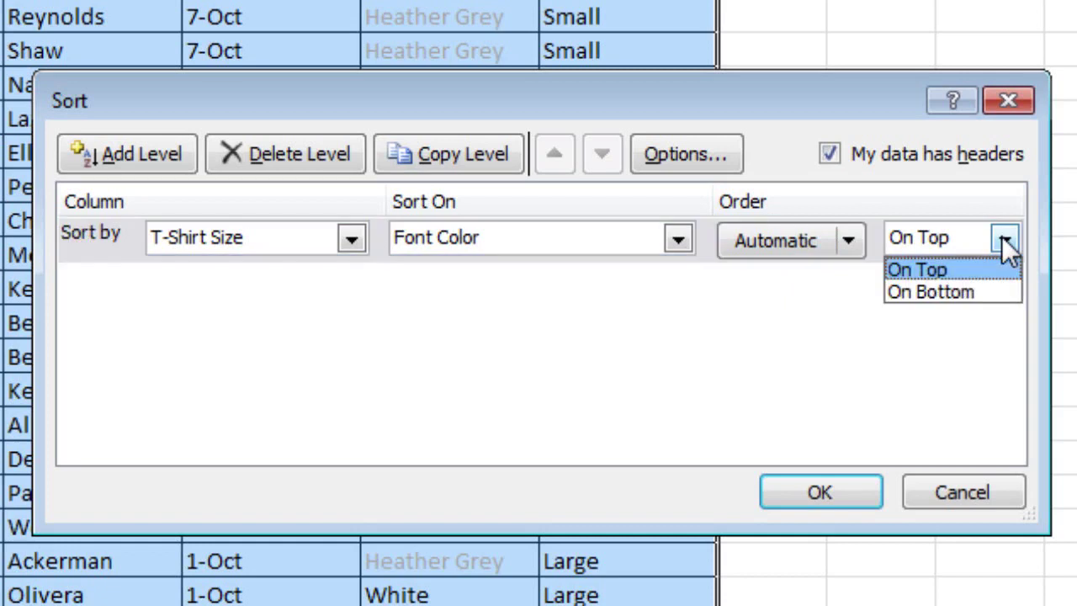
{"action": "left_click", "coordinate": [979, 288]}
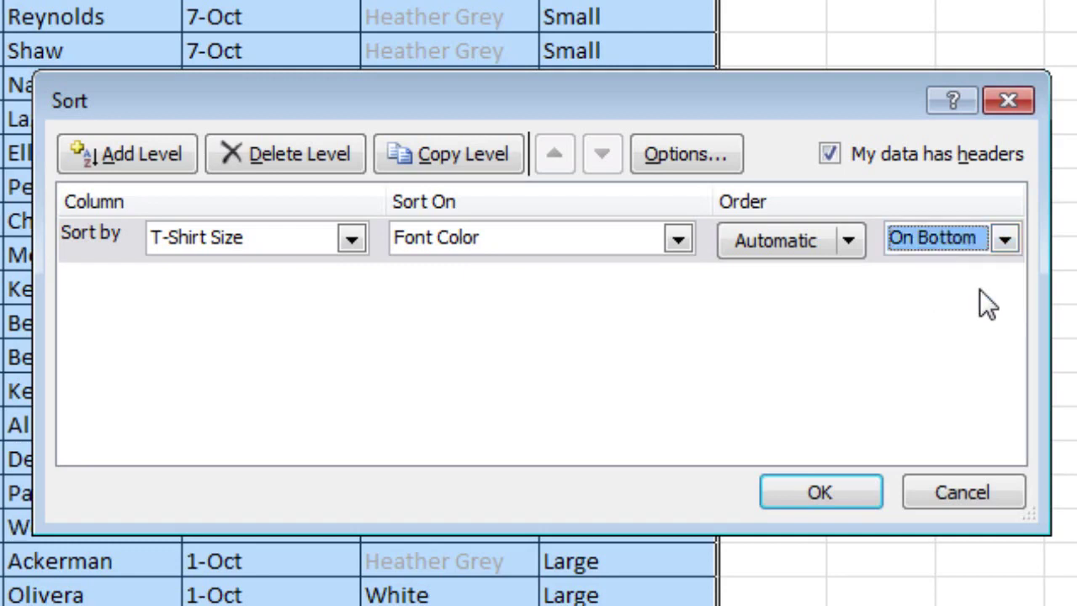
{"action": "left_click", "coordinate": [819, 500]}
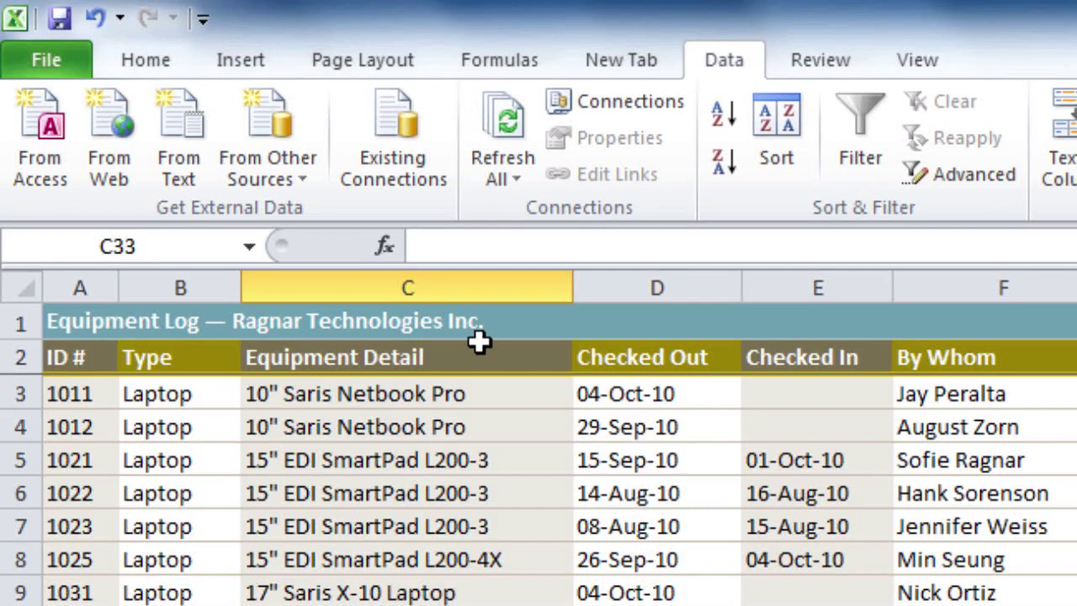
Select the Equipment Log headers A2:F2, ID # through By Whom, and turn on Filter.
{"action": "left_click_drag", "start_coordinate": [72, 351], "coordinate": [395, 353]}
{"action": "left_click_drag", "start_coordinate": [609, 346], "coordinate": [1057, 360]}
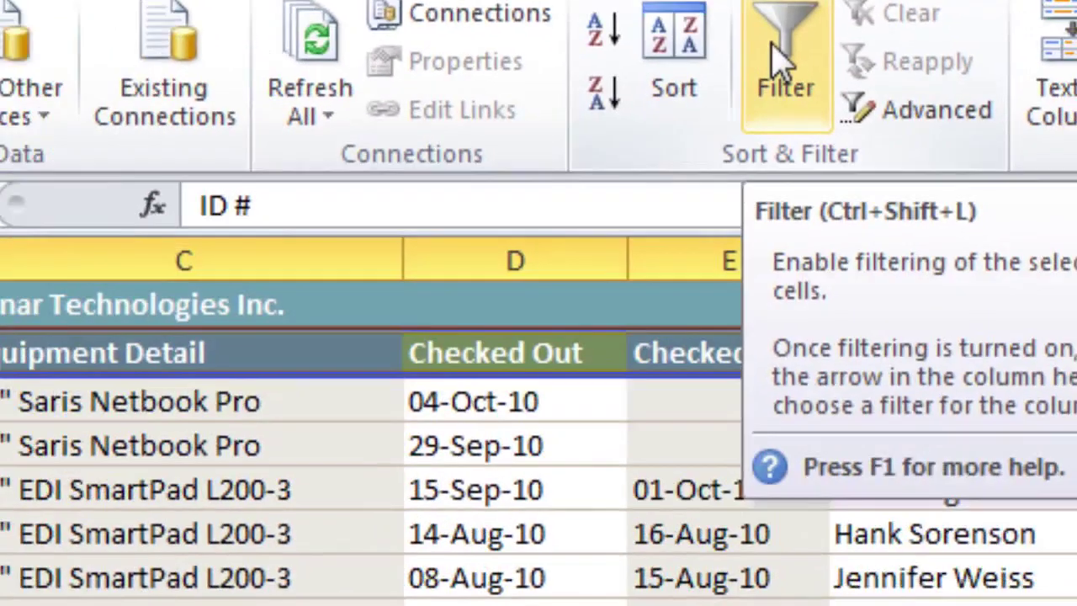
{"action": "left_click", "coordinate": [745, 248]}
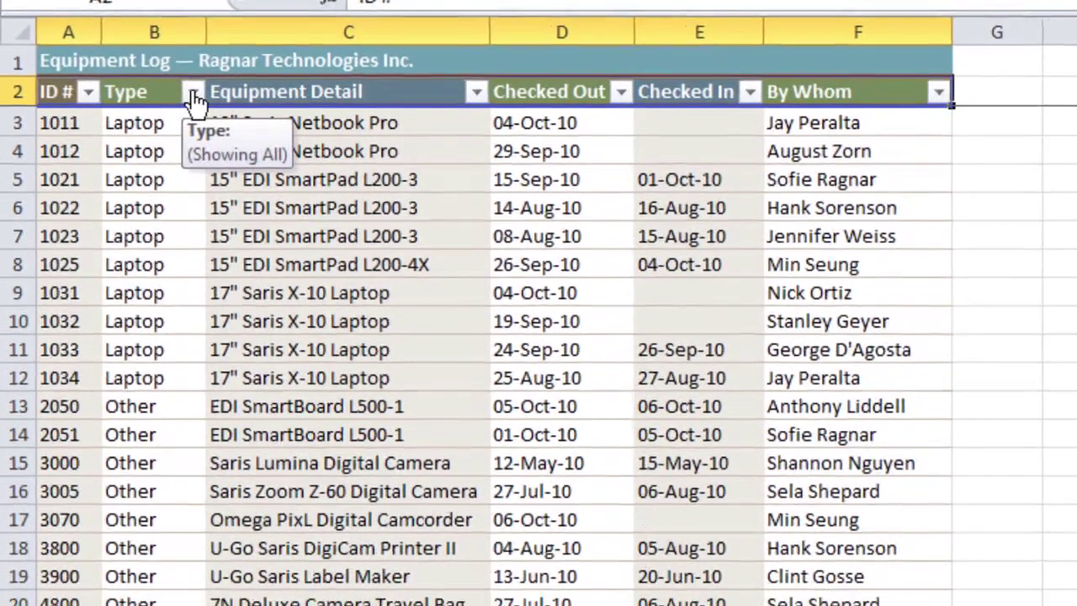
Filter the Type column to Laptop and Projector by excluding Other and TV.
{"action": "left_click", "coordinate": [214, 122]}
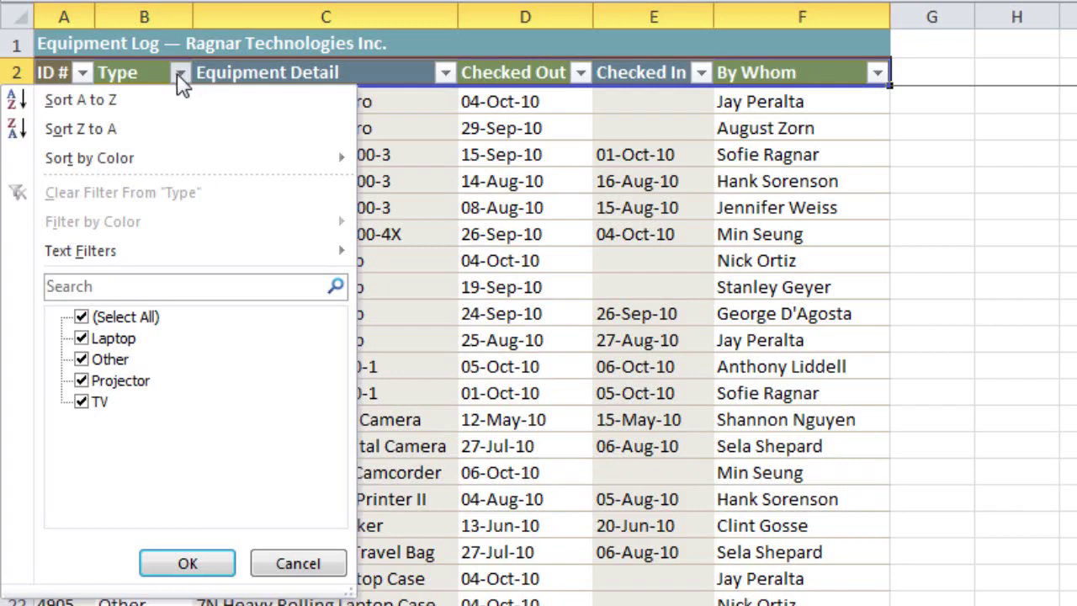
{"action": "left_click", "coordinate": [82, 359]}
{"action": "left_click", "coordinate": [83, 402]}
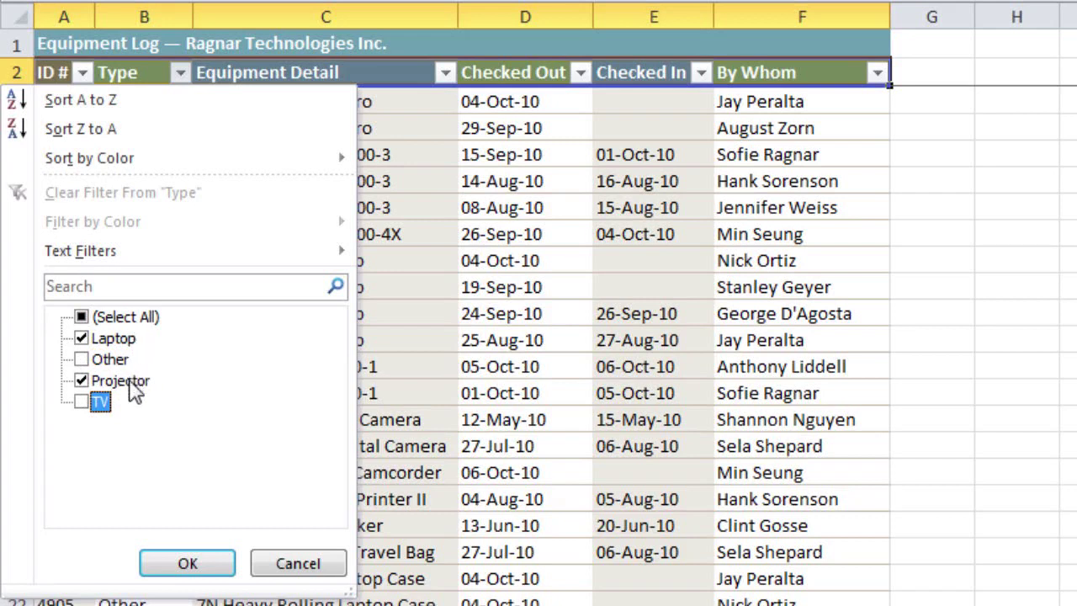
{"action": "left_click", "coordinate": [207, 569]}
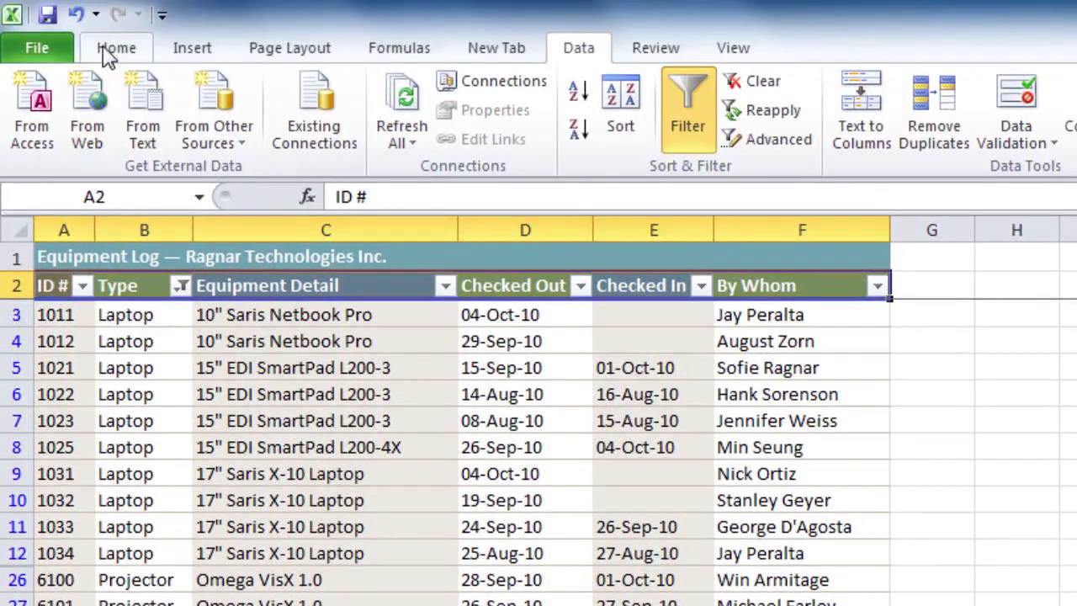
{"action": "left_click", "coordinate": [118, 49]}
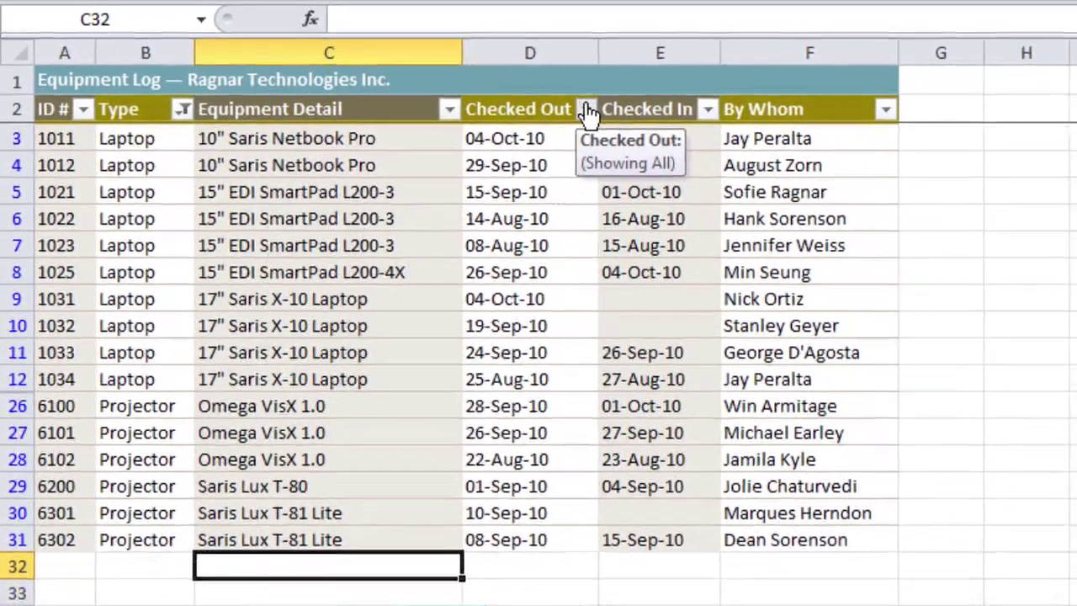
Limit Checked Out to August 2010 by excluding September and October dates.
{"action": "left_click", "coordinate": [642, 120]}
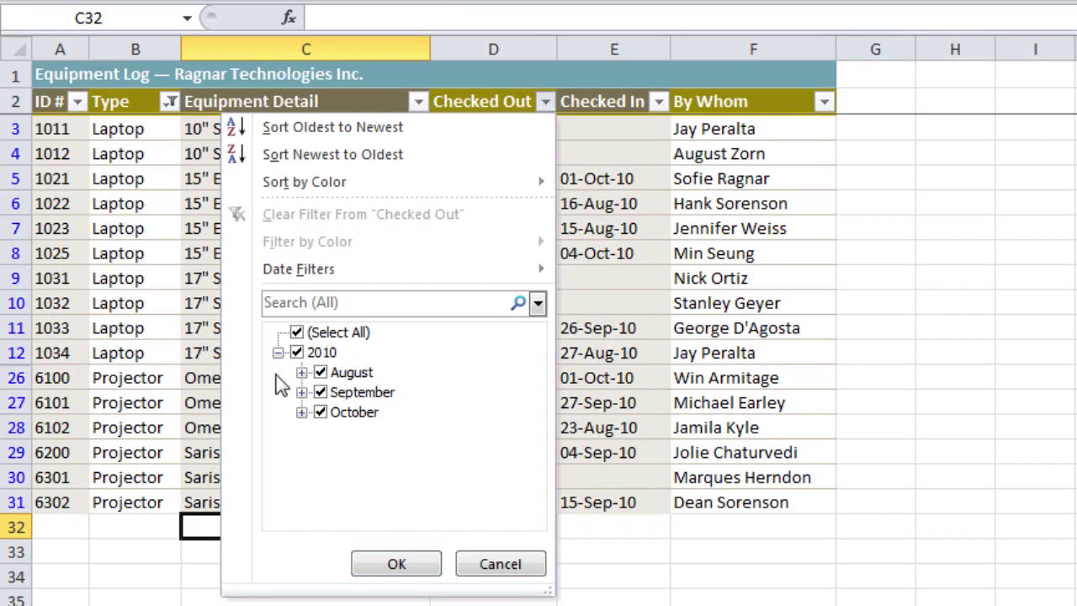
{"action": "left_click", "coordinate": [320, 412]}
{"action": "left_click", "coordinate": [320, 392]}
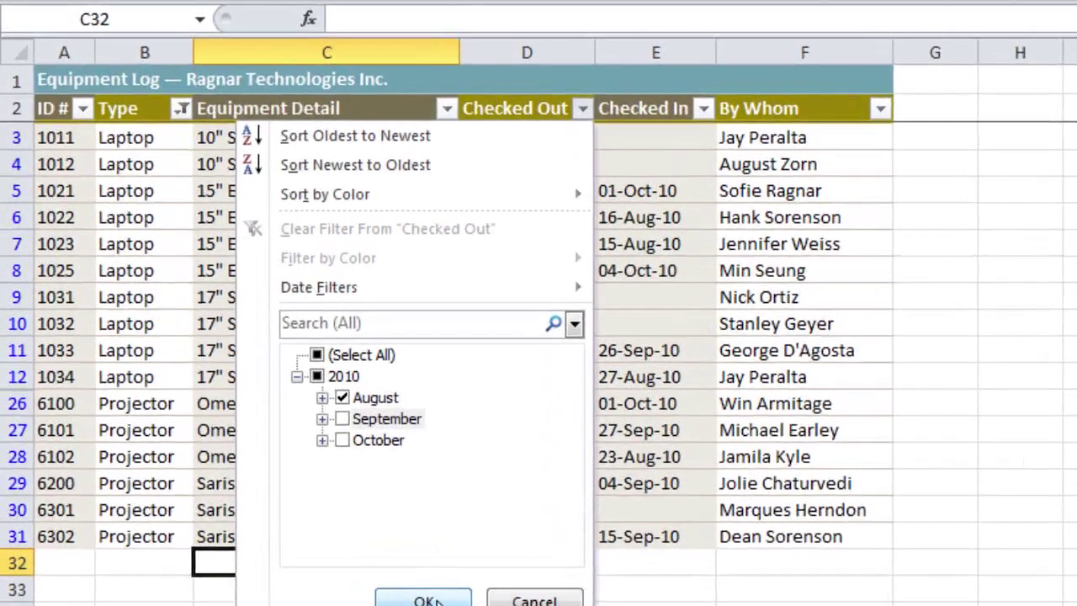
{"action": "left_click", "coordinate": [411, 565]}
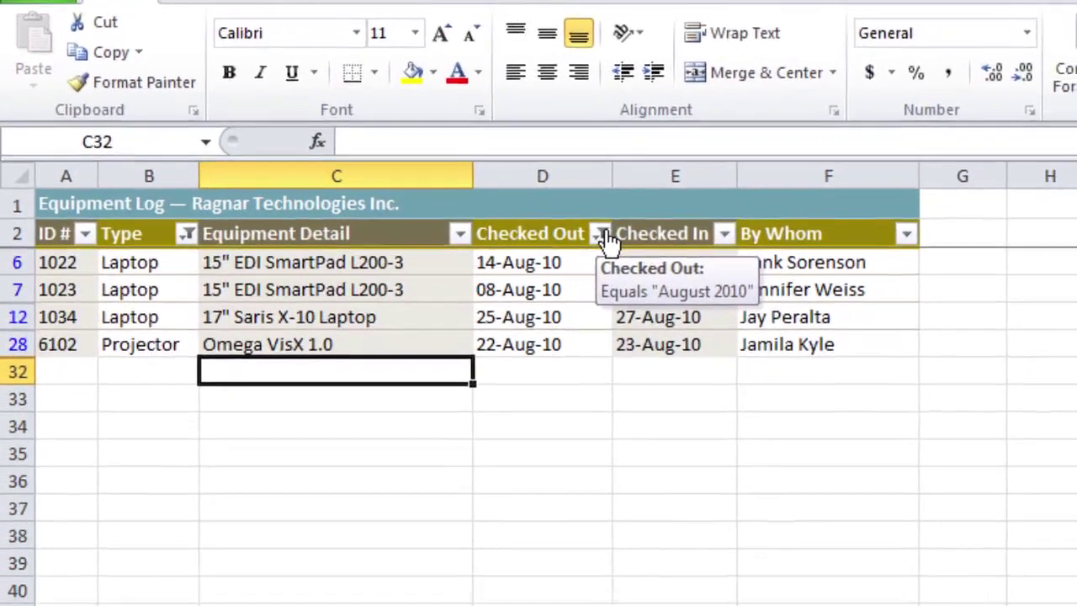
Clear the August 2010 filter from the Checked Out column.
{"action": "left_click", "coordinate": [646, 318]}
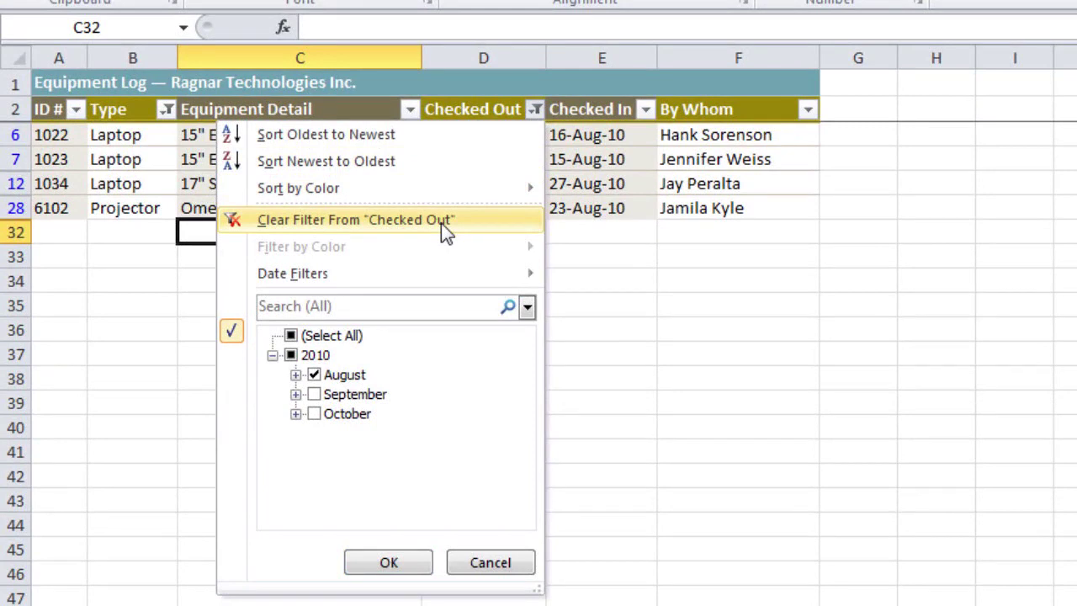
{"action": "left_click", "coordinate": [440, 223]}
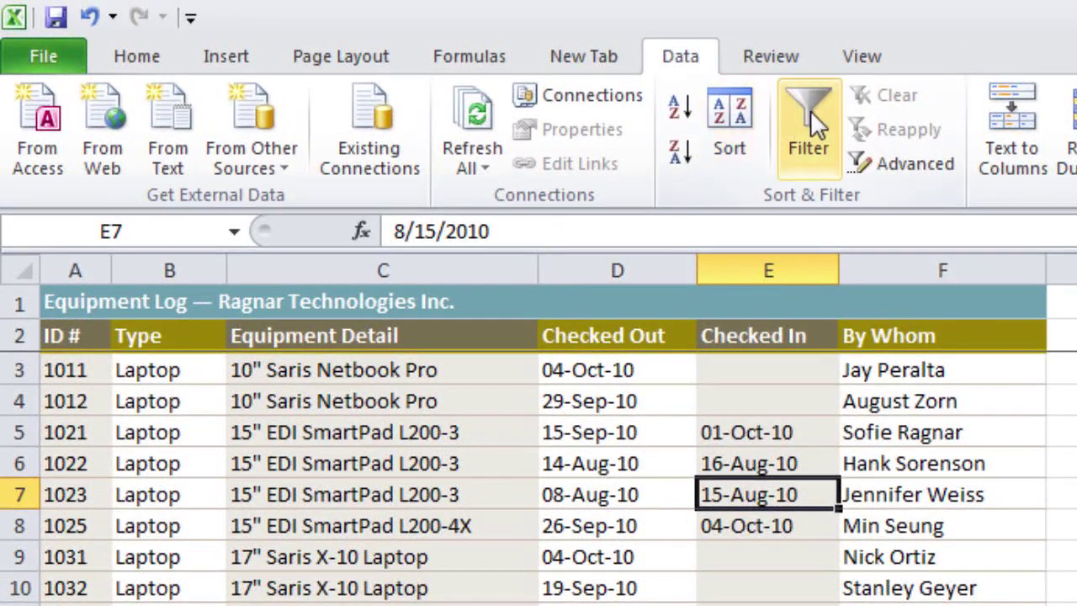
Restore filter drop-downs on the header row and show the Equipment Detail filter list.
{"action": "left_click", "coordinate": [810, 110]}
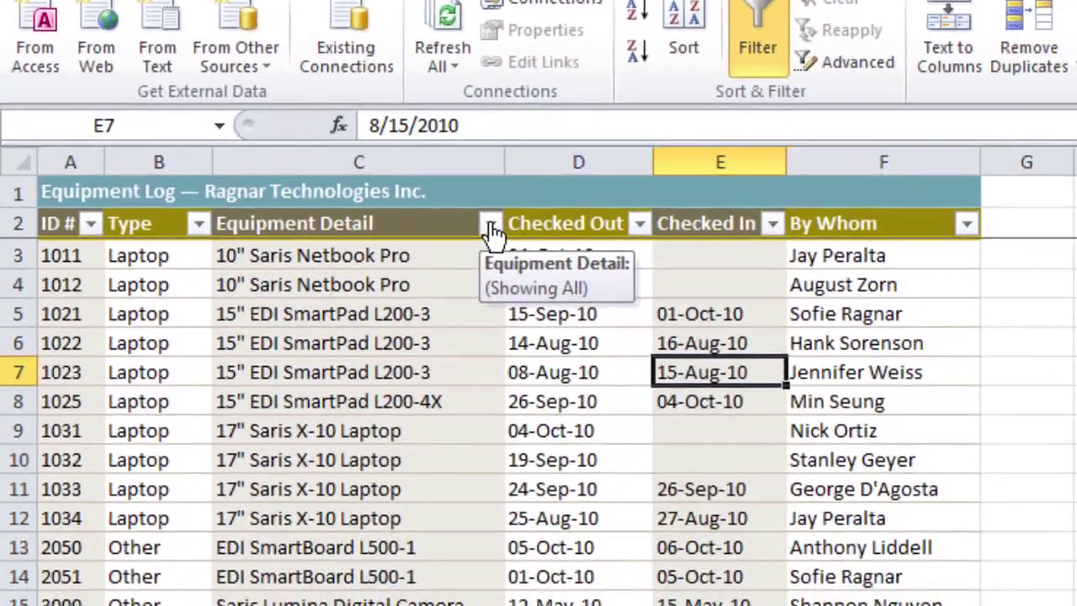
{"action": "left_click", "coordinate": [523, 338]}
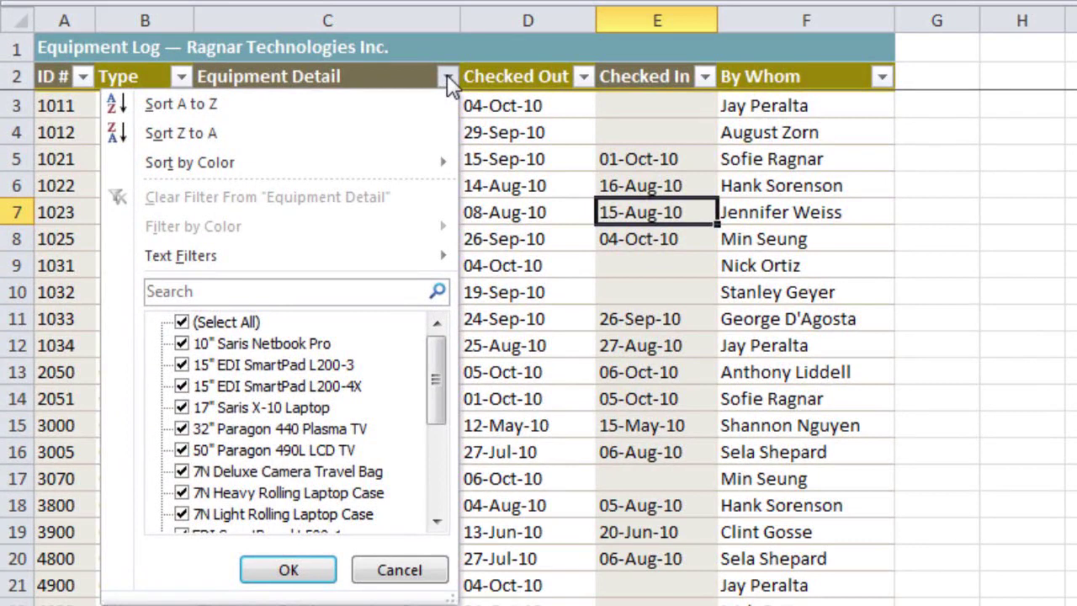
Search Equipment Detail for 'saris' and apply it, keeping only Saris items.
{"action": "left_click", "coordinate": [336, 294]}
{"action": "type", "text": "s"}
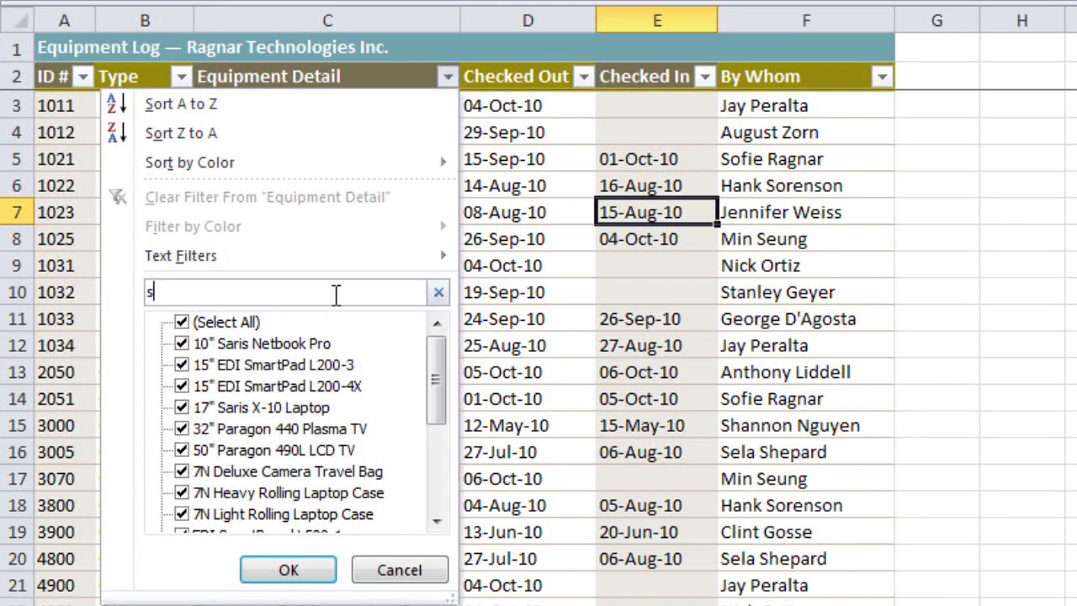
{"action": "type", "text": "aris"}
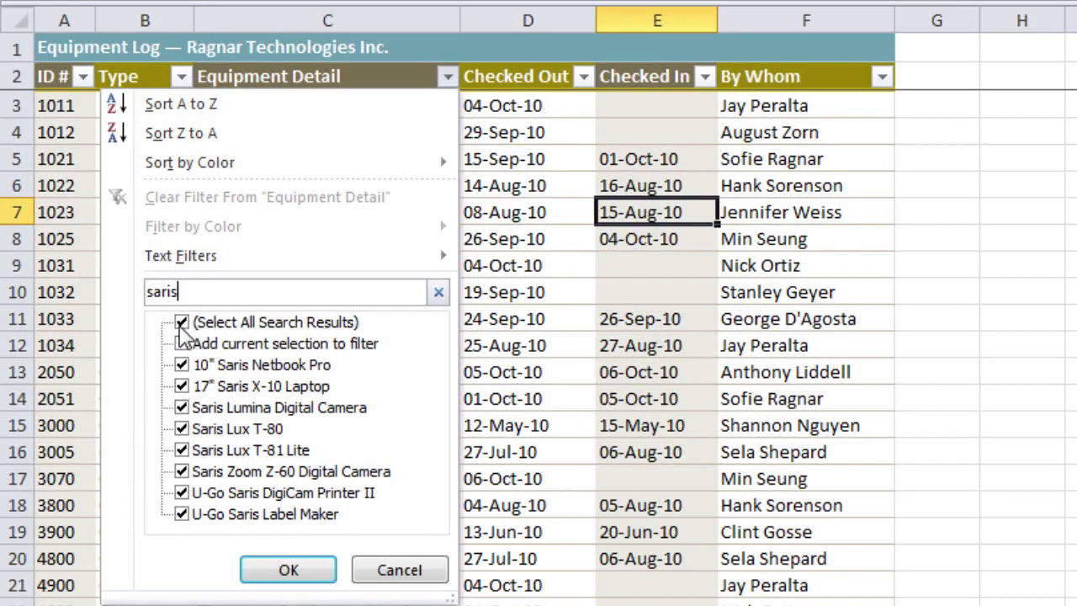
{"action": "left_click", "coordinate": [287, 570]}
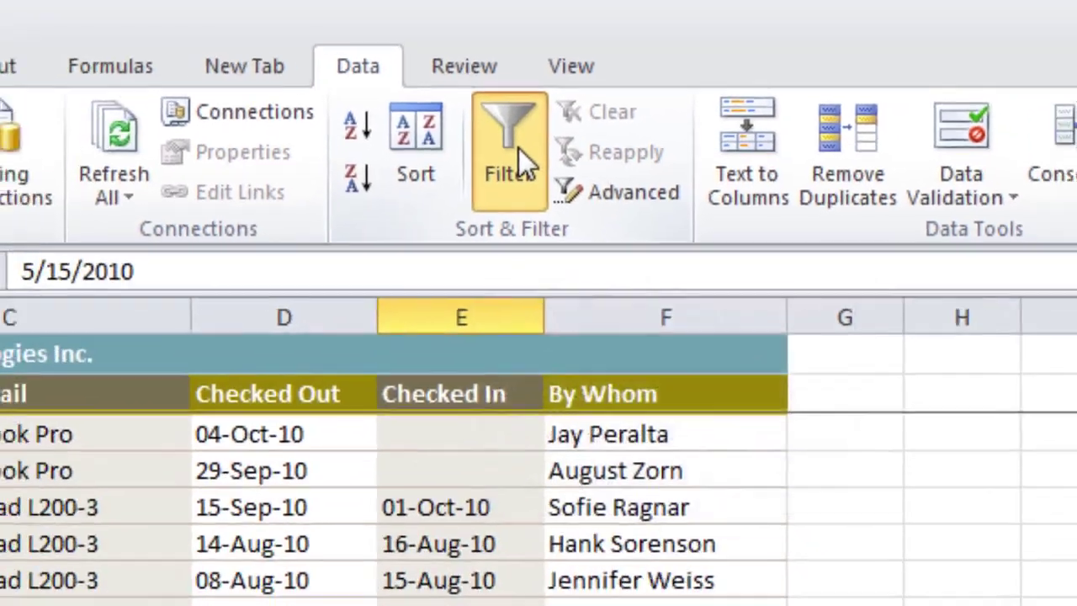
Re-enable filtering and display the Equipment Detail filter choices, all items checked.
{"action": "left_click", "coordinate": [461, 206]}
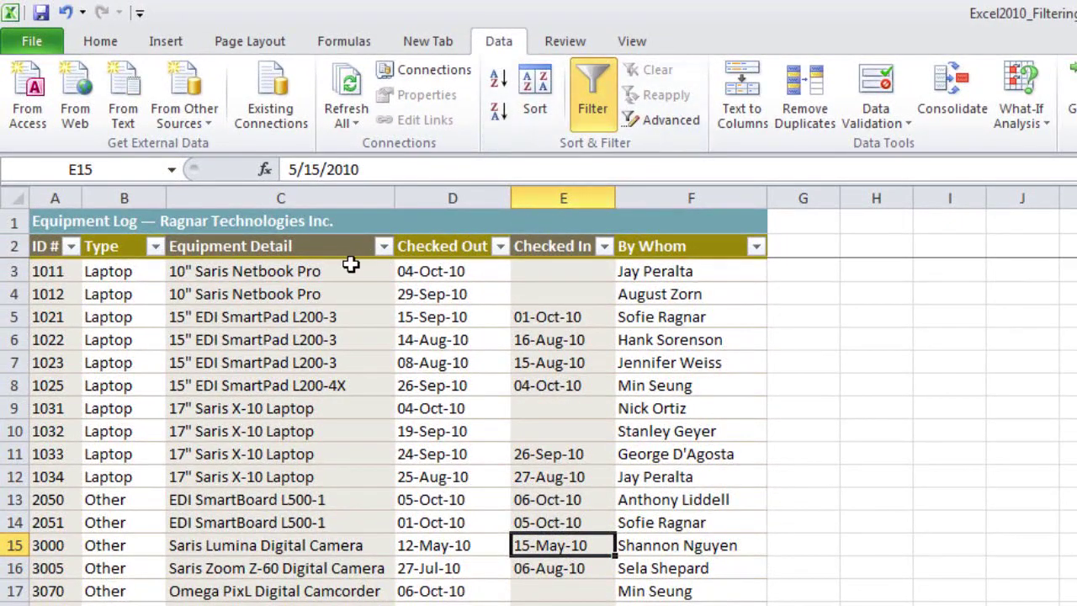
{"action": "left_click", "coordinate": [333, 246]}
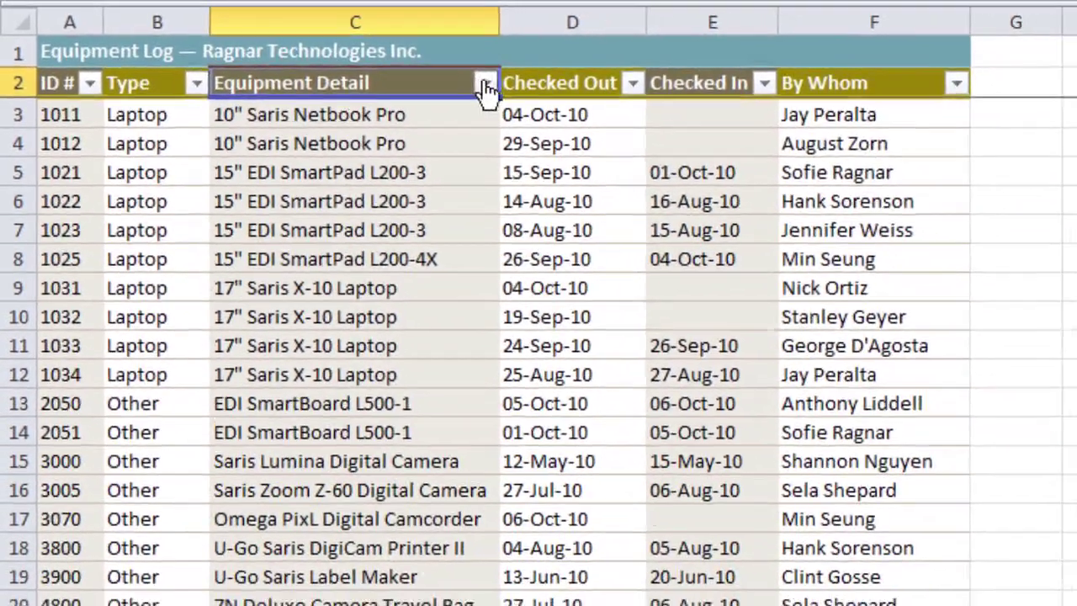
{"action": "left_click", "coordinate": [546, 93]}
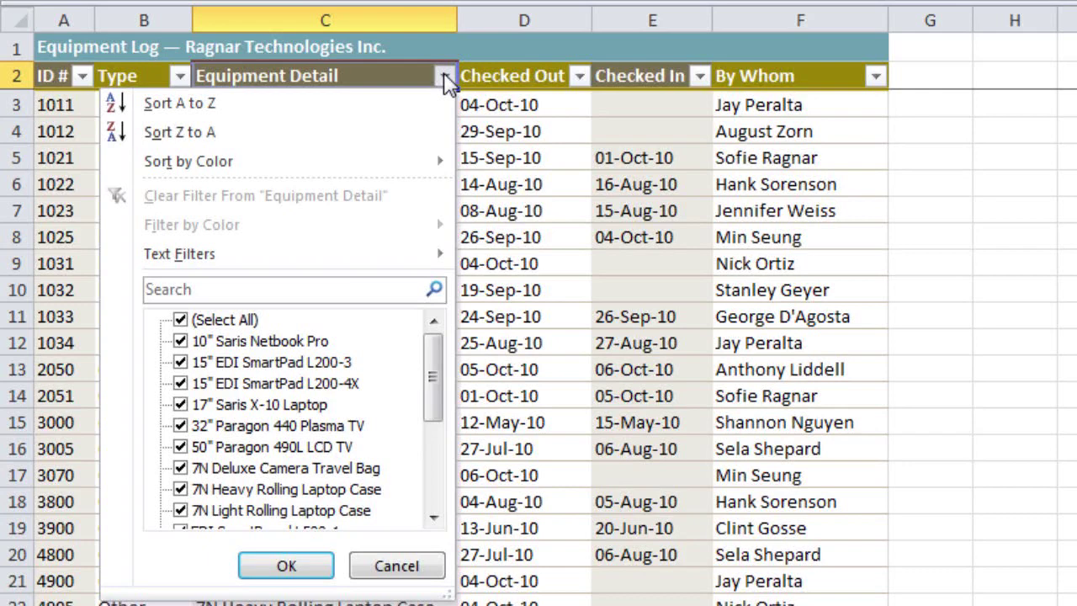
Apply a Does Not Contain 'Cam' text filter to Equipment Detail.
{"action": "mouse_move", "coordinate": [350, 264]}
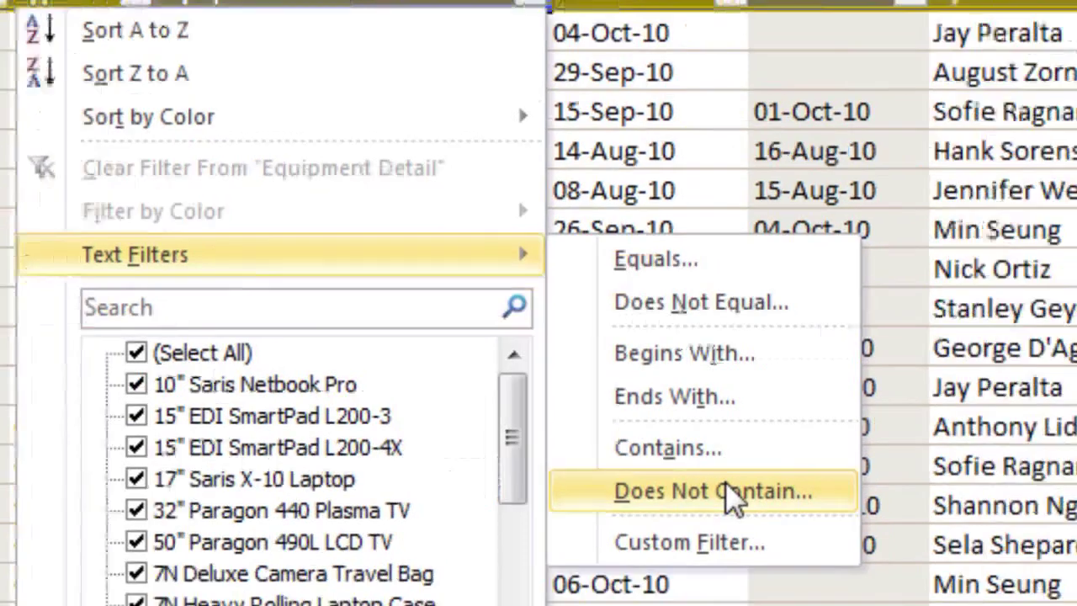
{"action": "left_click", "coordinate": [860, 524]}
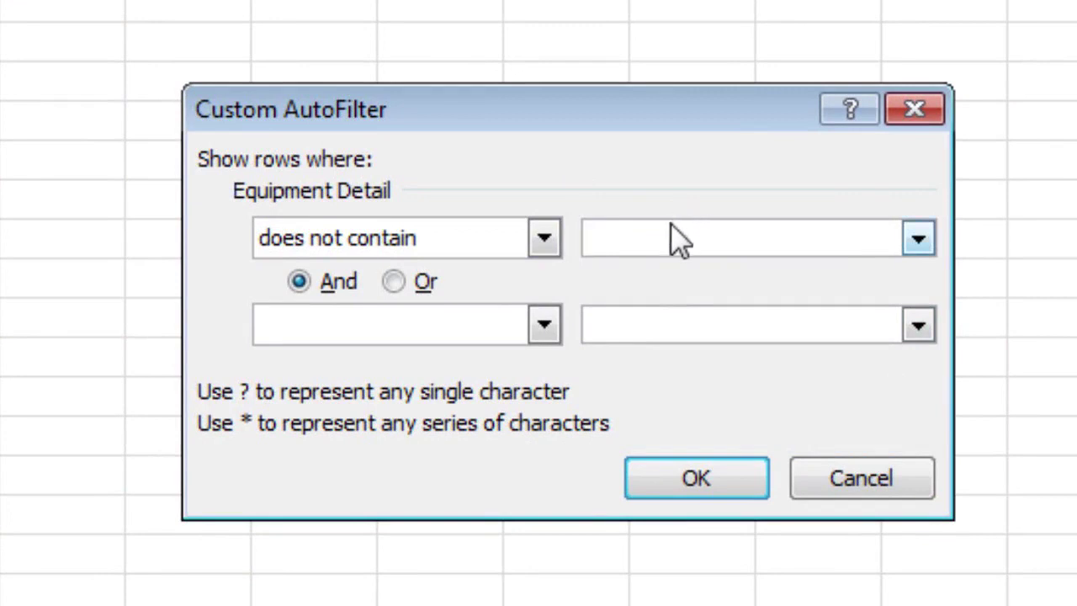
{"action": "type", "text": "Cam"}
{"action": "left_click", "coordinate": [712, 484]}
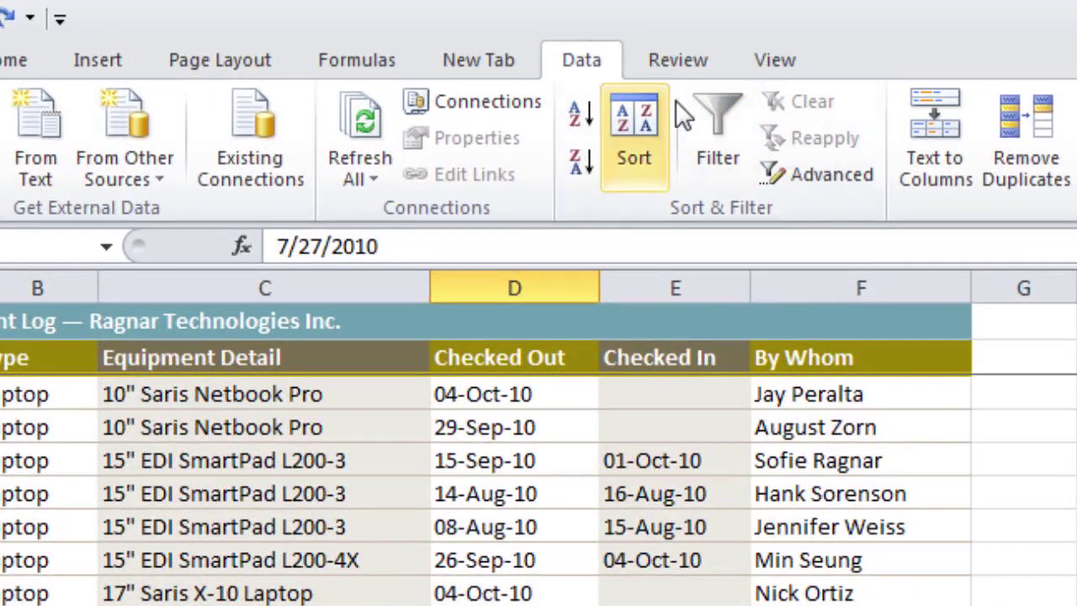
Re-enable filtering and show the Checked Out Date Filters options.
{"action": "left_click", "coordinate": [708, 111]}
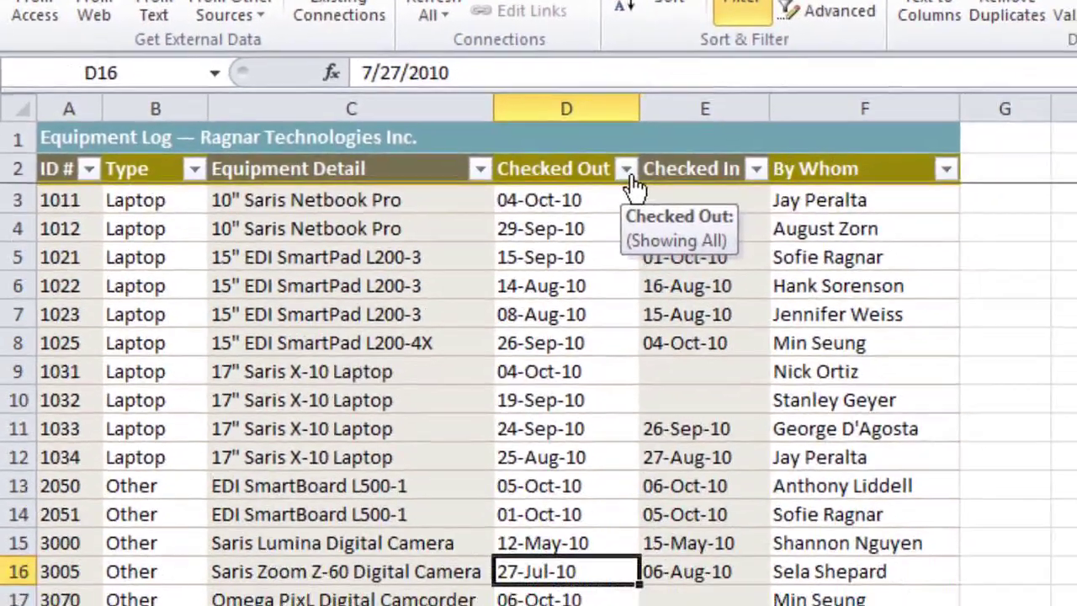
{"action": "left_click", "coordinate": [722, 357]}
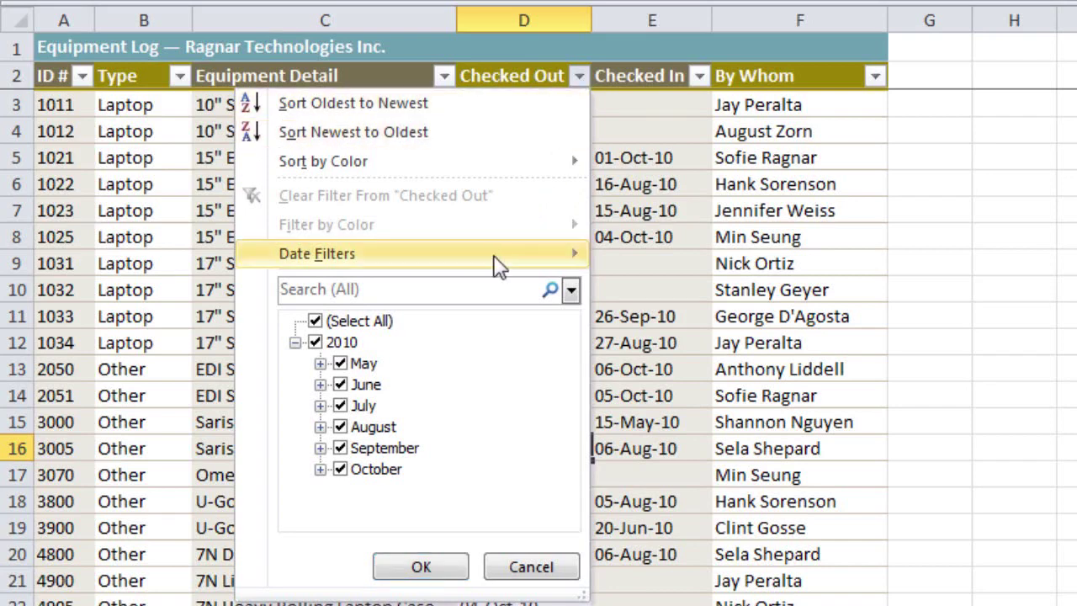
{"action": "mouse_move", "coordinate": [496, 256]}
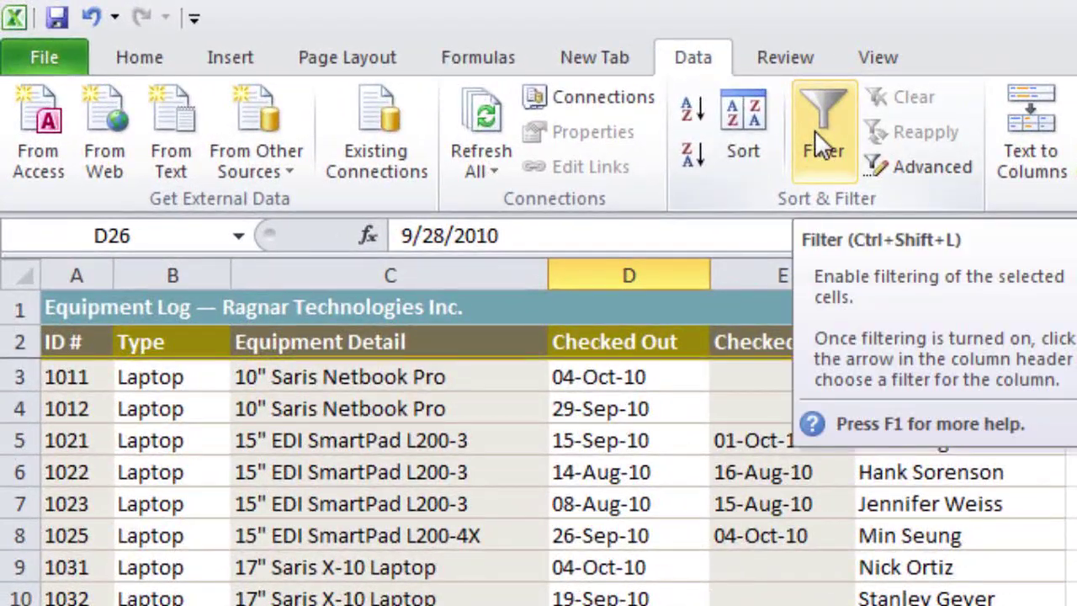
Re-enable filtering and set an ID # Between filter from 3000 to 4000.
{"action": "left_click", "coordinate": [814, 134]}
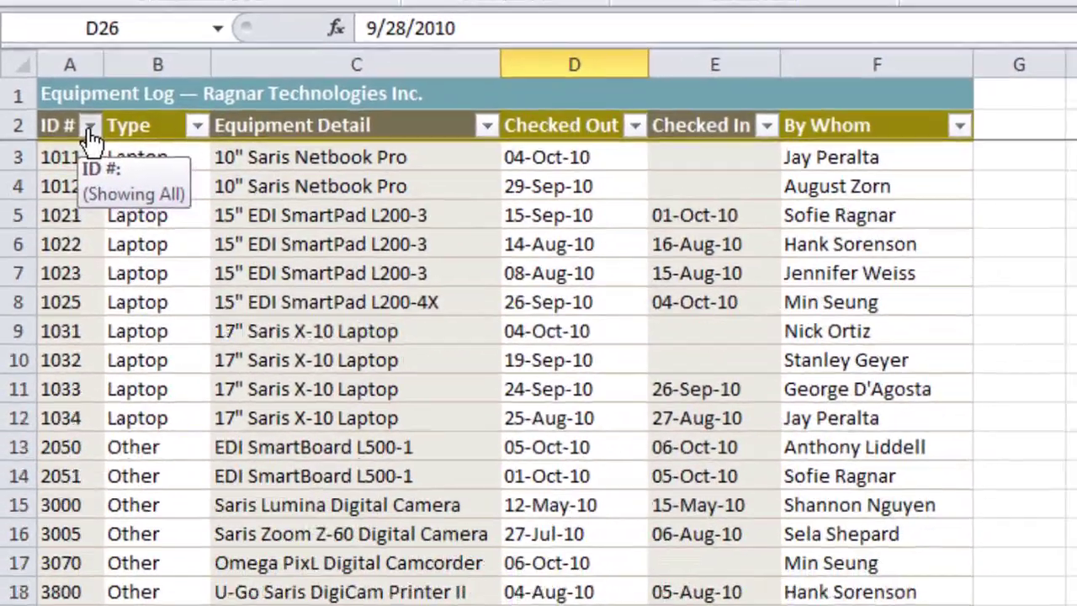
{"action": "left_click", "coordinate": [98, 343]}
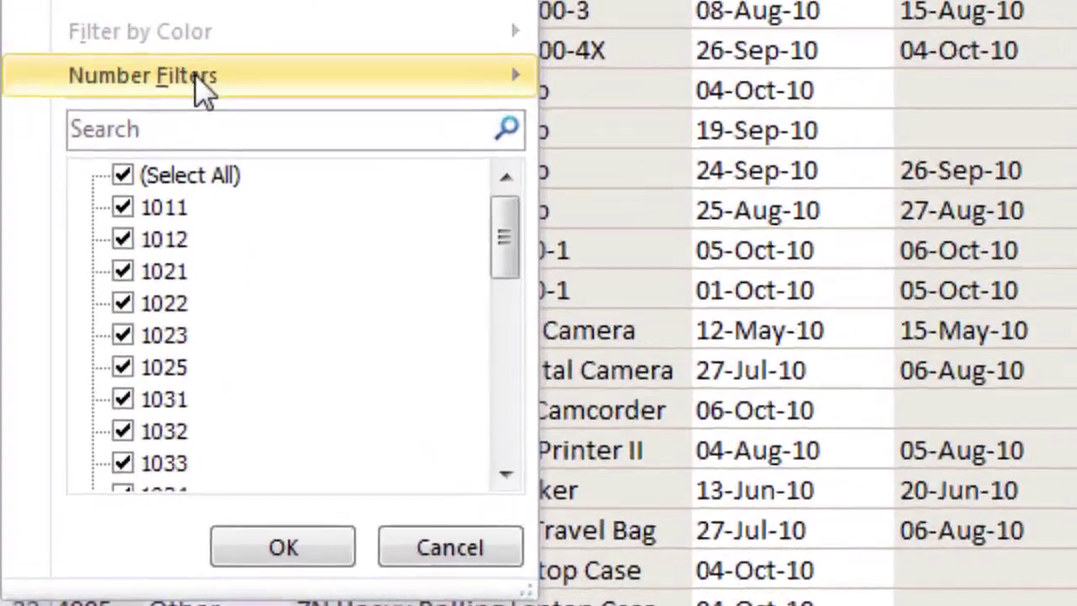
{"action": "mouse_move", "coordinate": [141, 244]}
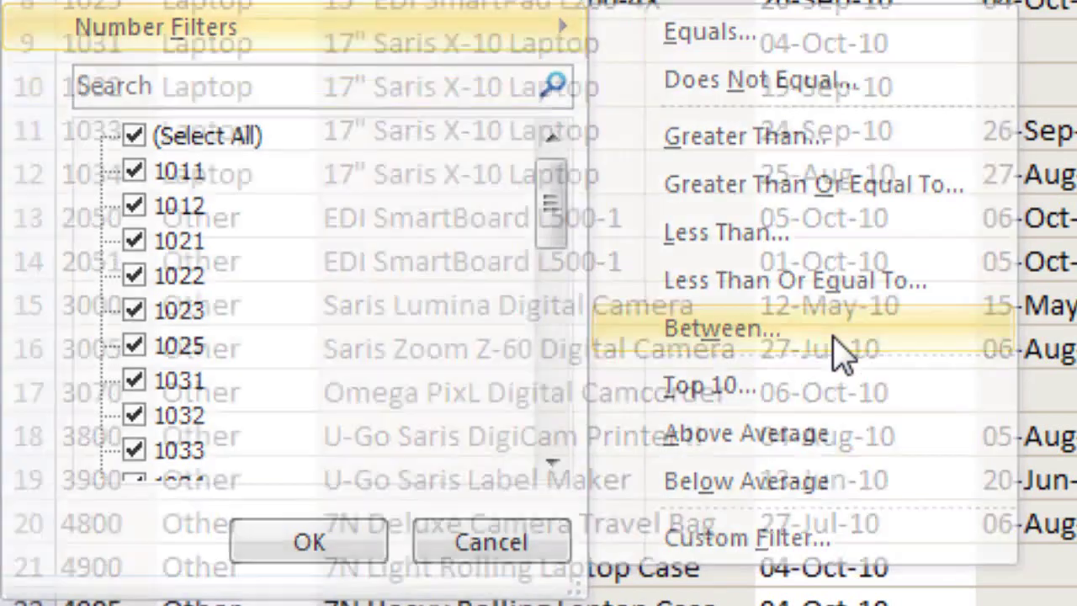
{"action": "left_click", "coordinate": [833, 339]}
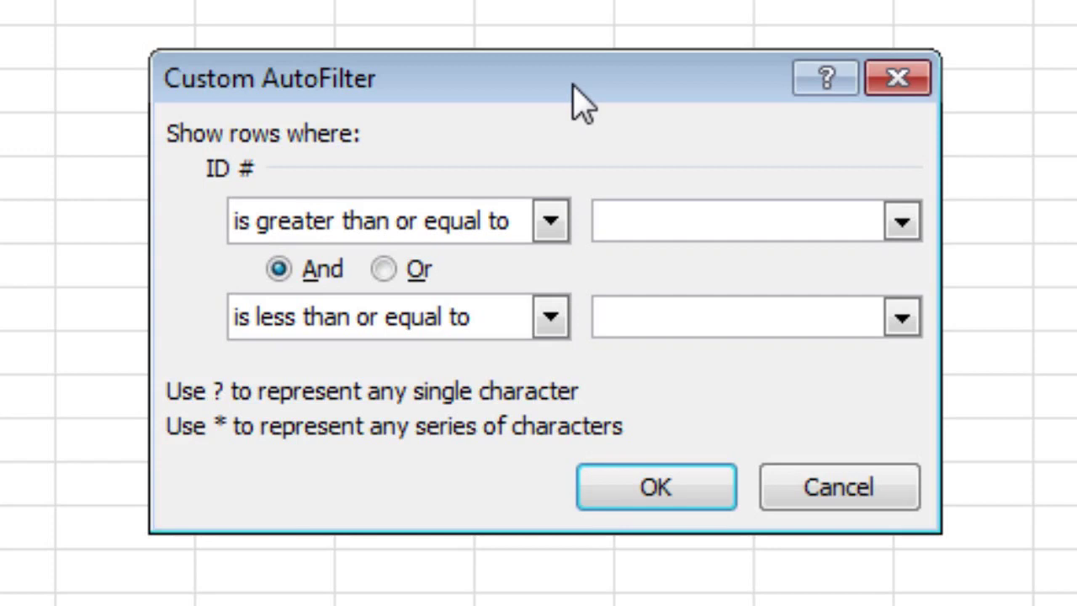
{"action": "type", "text": "3000"}
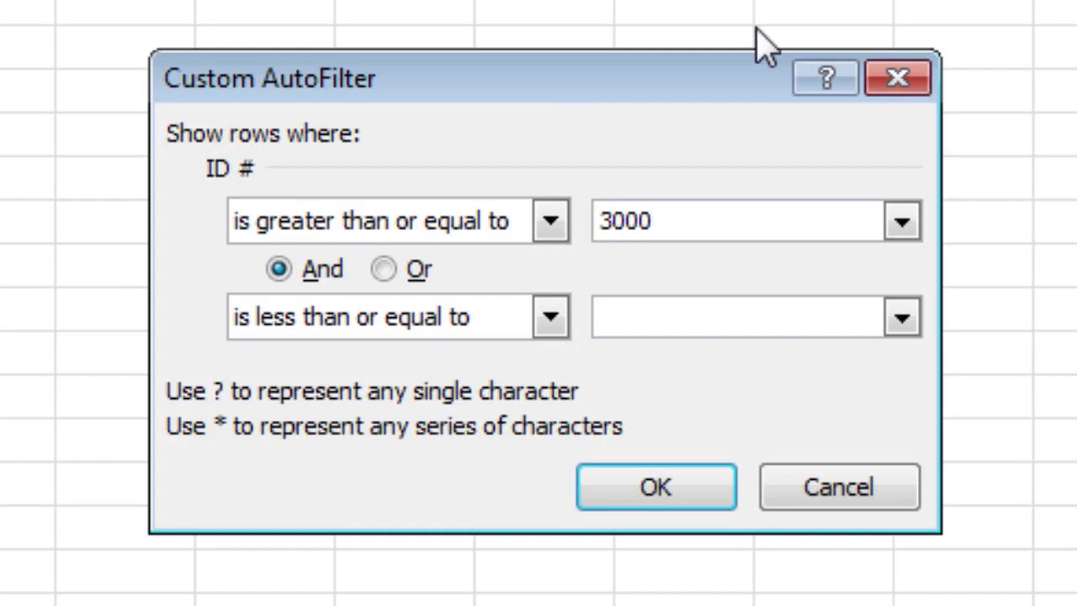
{"action": "left_click", "coordinate": [730, 317]}
{"action": "type", "text": "4000"}
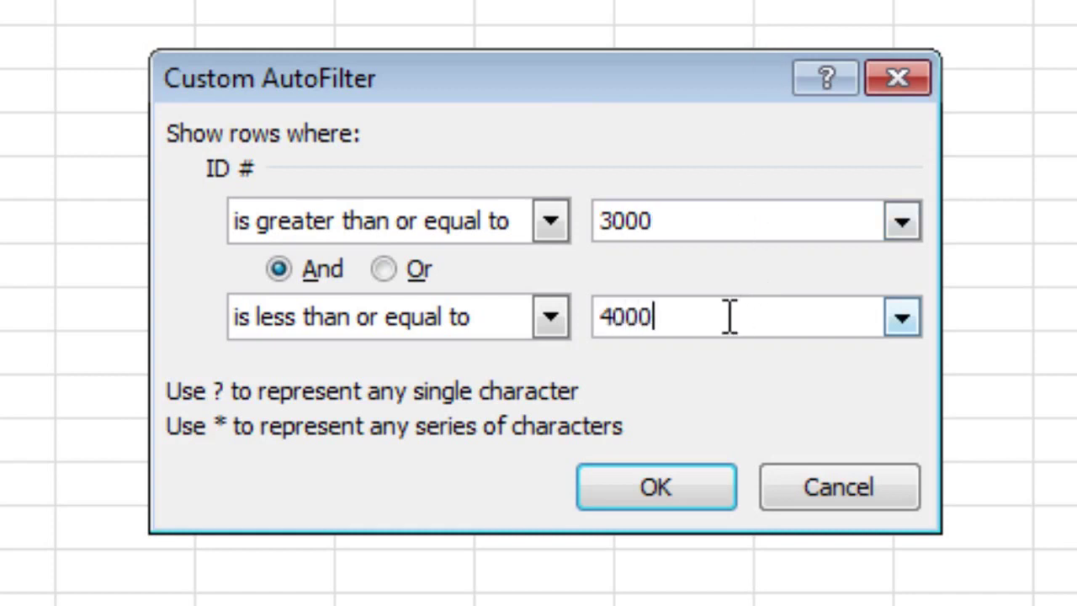